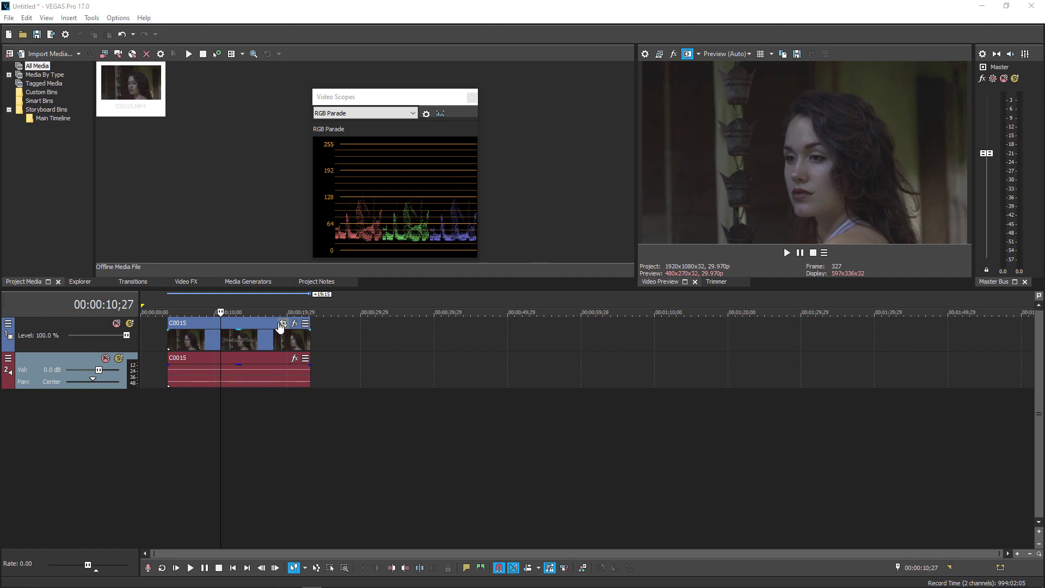
Step: Add the VEGAS Color Curves effect to the C0015 video clip and move its settings window clear of the scopes
left_click(294, 324)
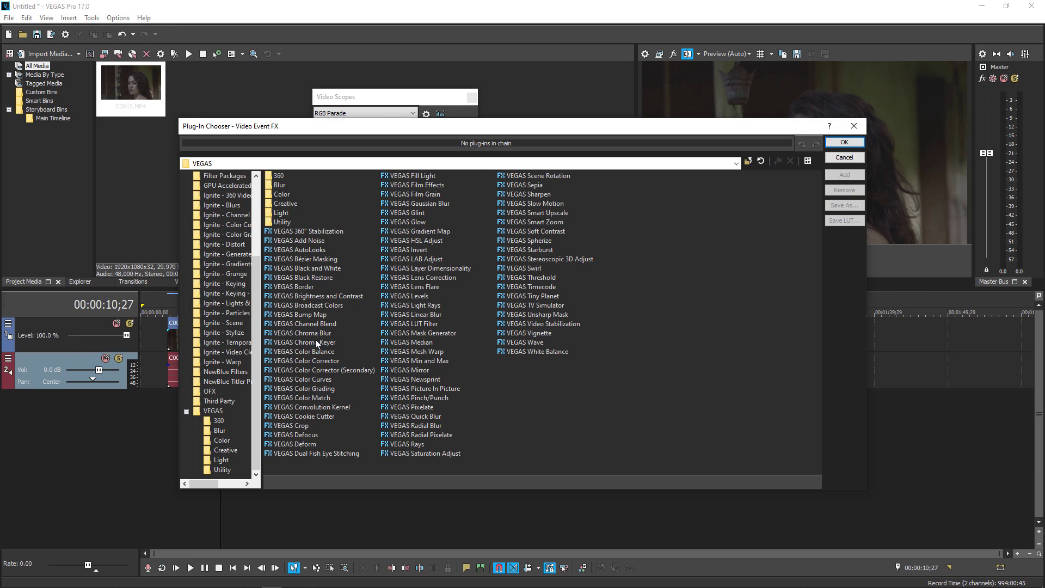
double_click(315, 381)
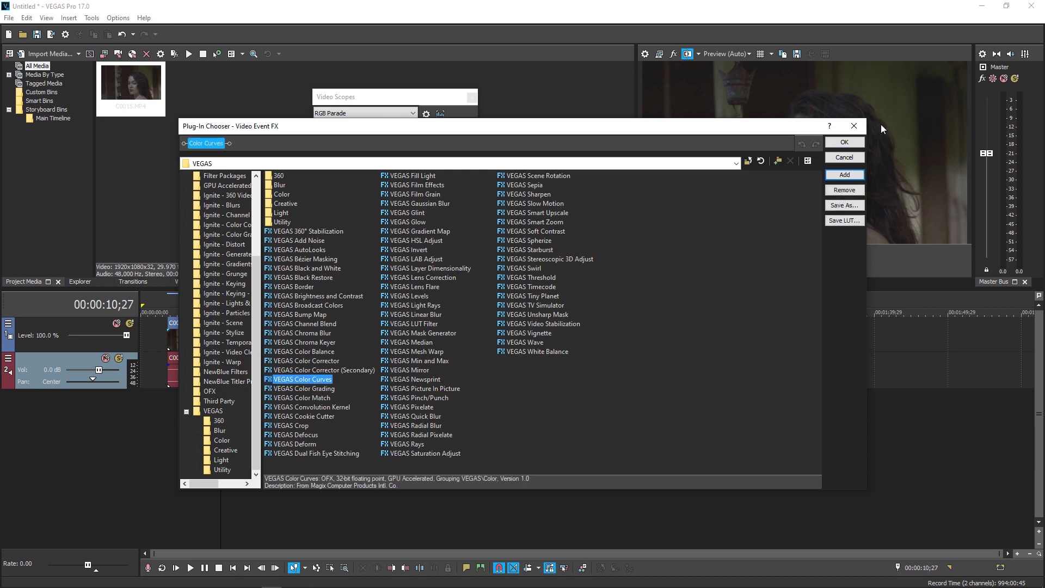
left_click(844, 142)
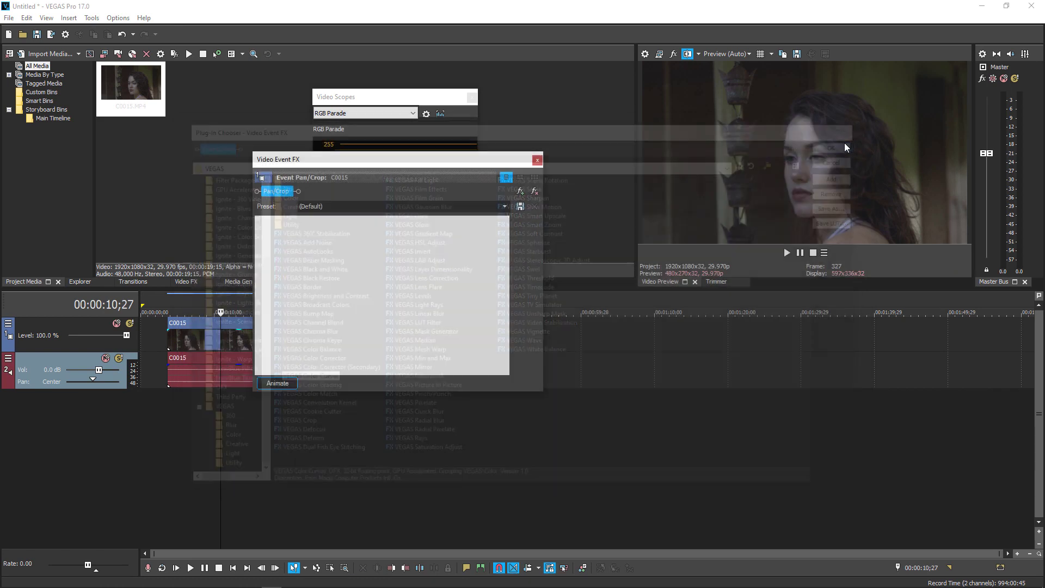
left_click_drag(434, 165, 561, 303)
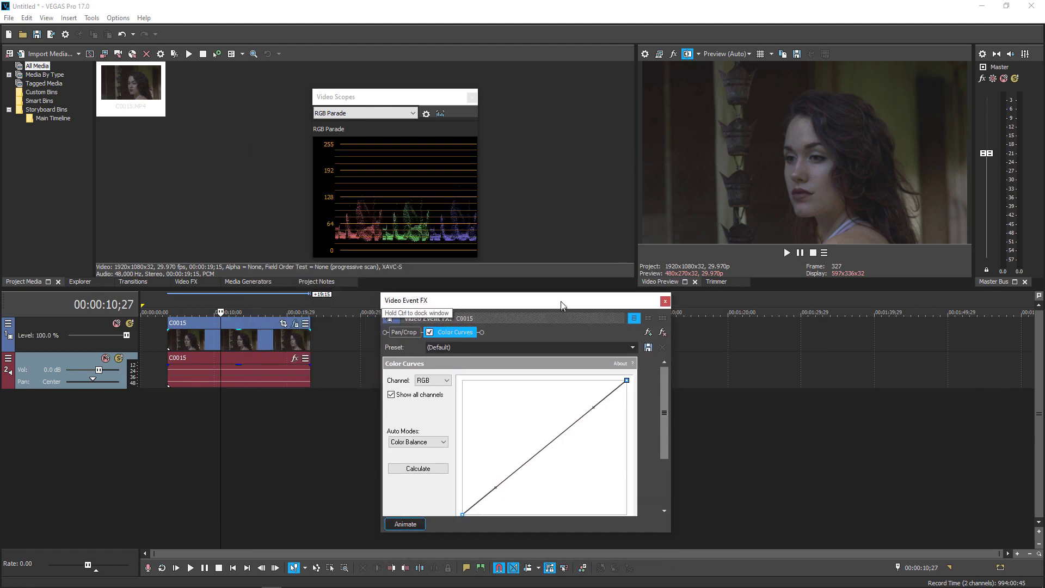
Step: Switch the video scopes to Waveform and pull the RGB curve's highlight handle upward to brighten the clip
left_click(414, 114)
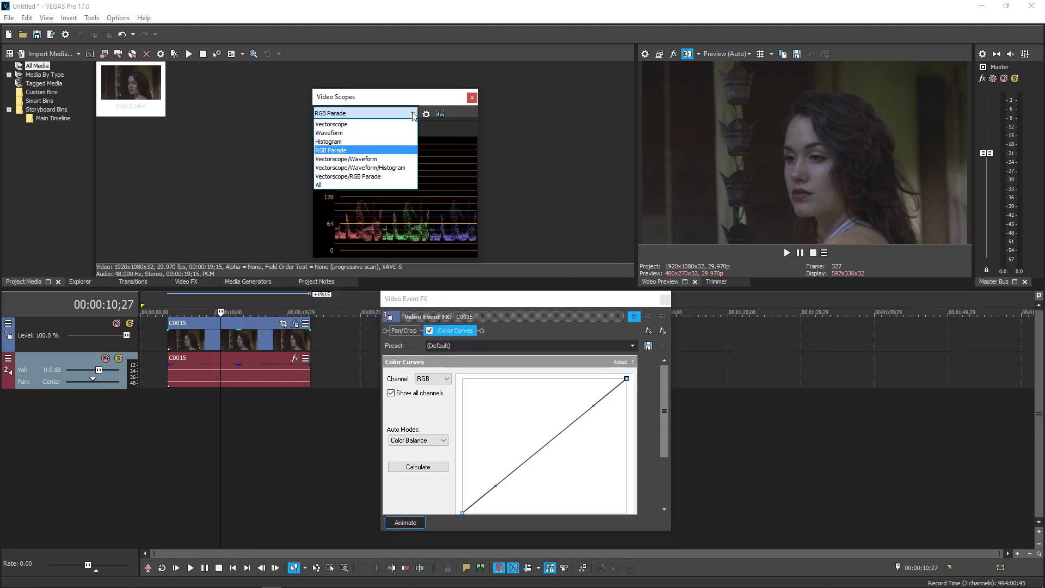
left_click(351, 133)
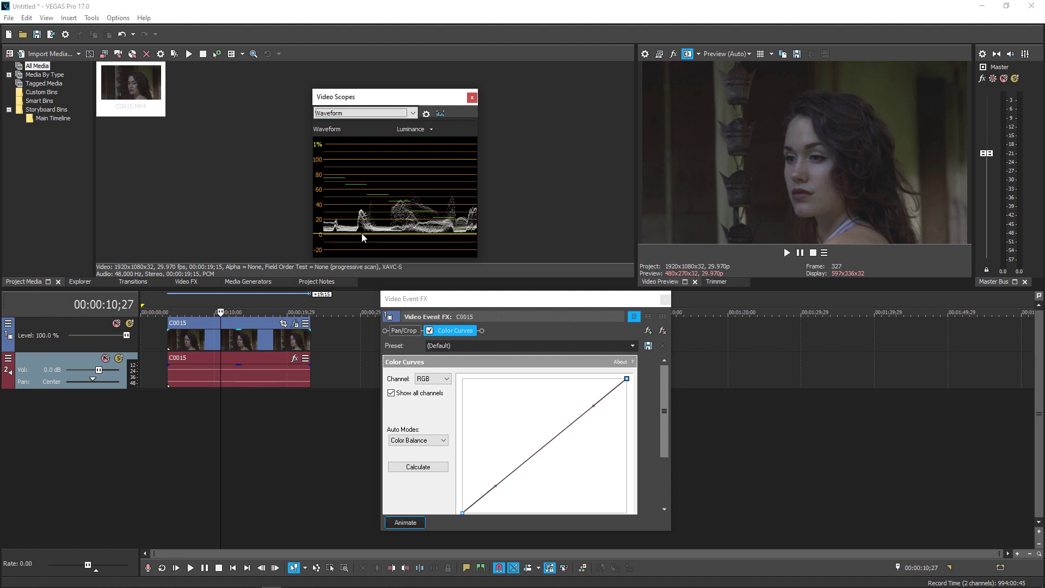
left_click(586, 403)
left_click_drag(586, 403, 549, 384)
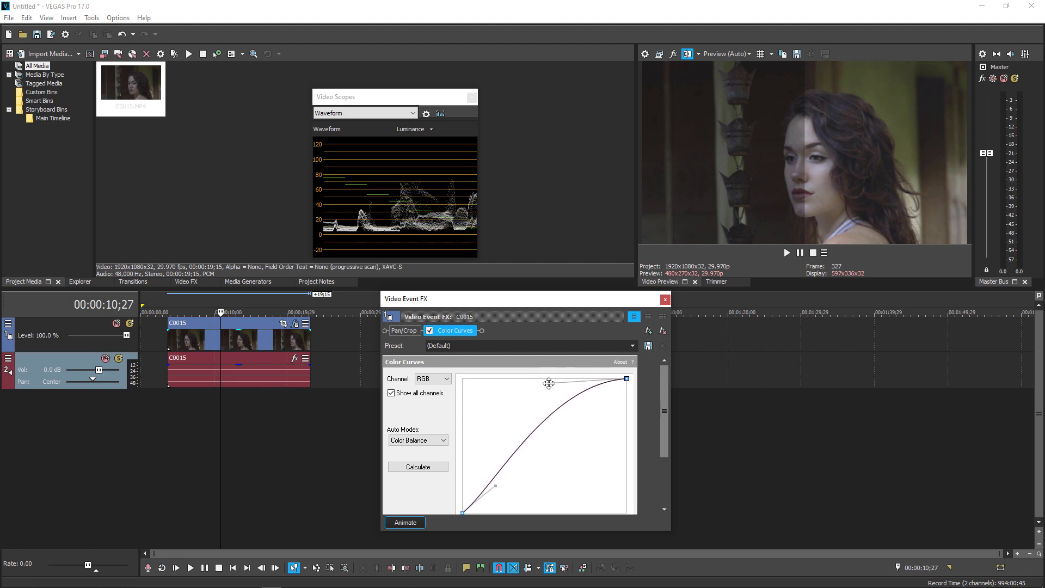
Step: Turn off the split-screen preview and extend the RGB curve's highlight handle further toward the shadows for a brighter image
left_click(689, 54)
left_click(548, 384)
left_click_drag(548, 384, 516, 387)
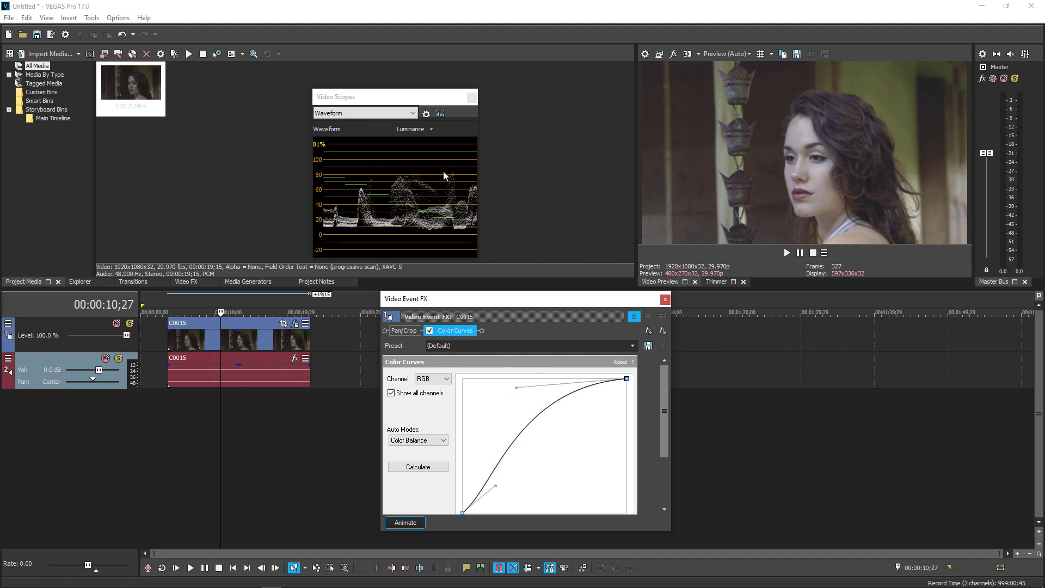
left_click_drag(516, 388, 496, 384)
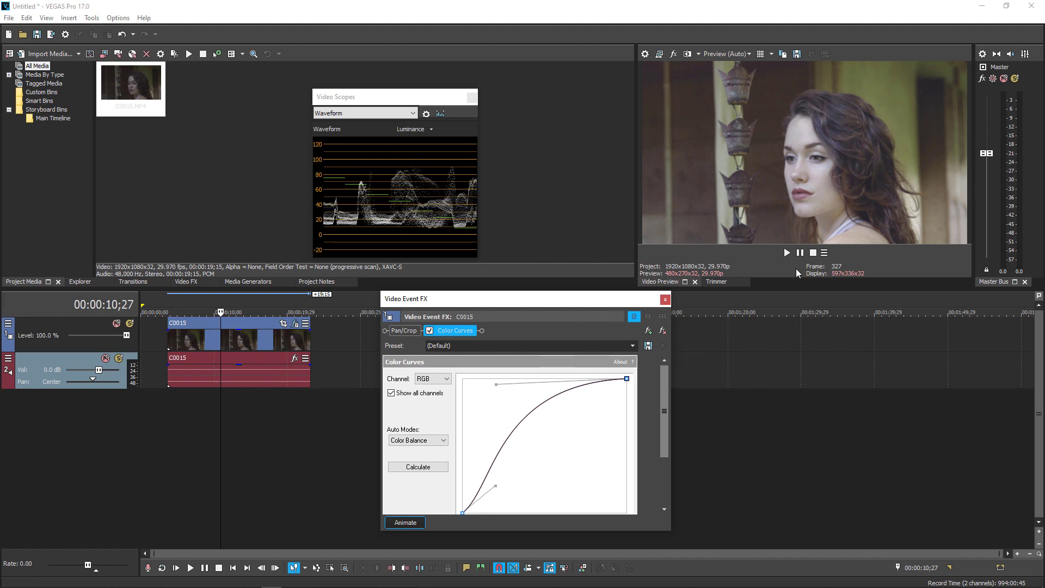
Step: Compare the clip with and without the brightened Color Curves effect
left_click(431, 332)
left_click(432, 331)
left_click(432, 331)
left_click(432, 332)
Step: Lengthen the RGB curve's shadow handle away from the black point to darken the shadows and form an S-curve
left_click_drag(497, 485, 529, 464)
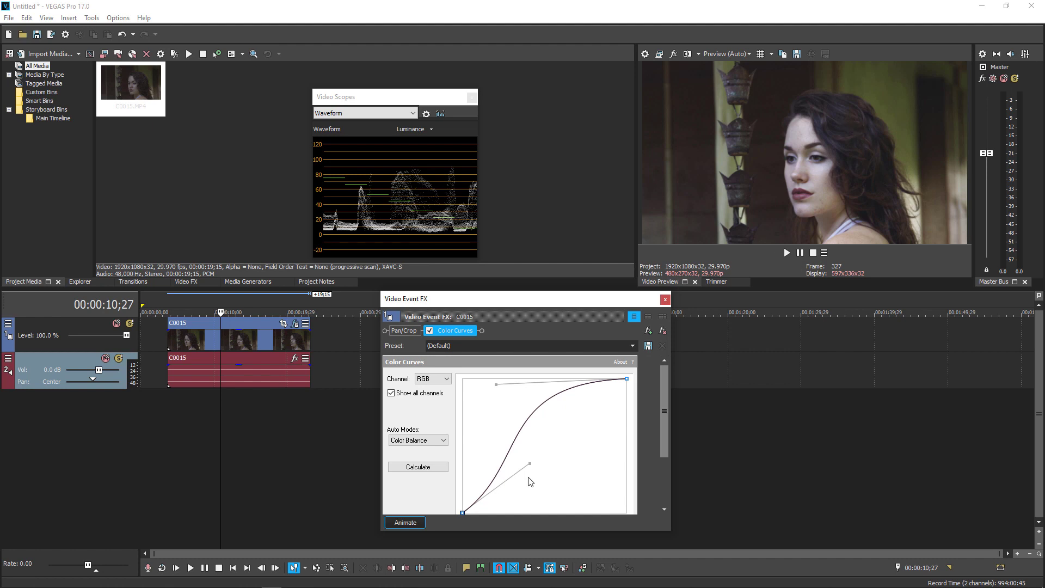
left_click_drag(530, 464, 534, 468)
left_click_drag(536, 472, 534, 465)
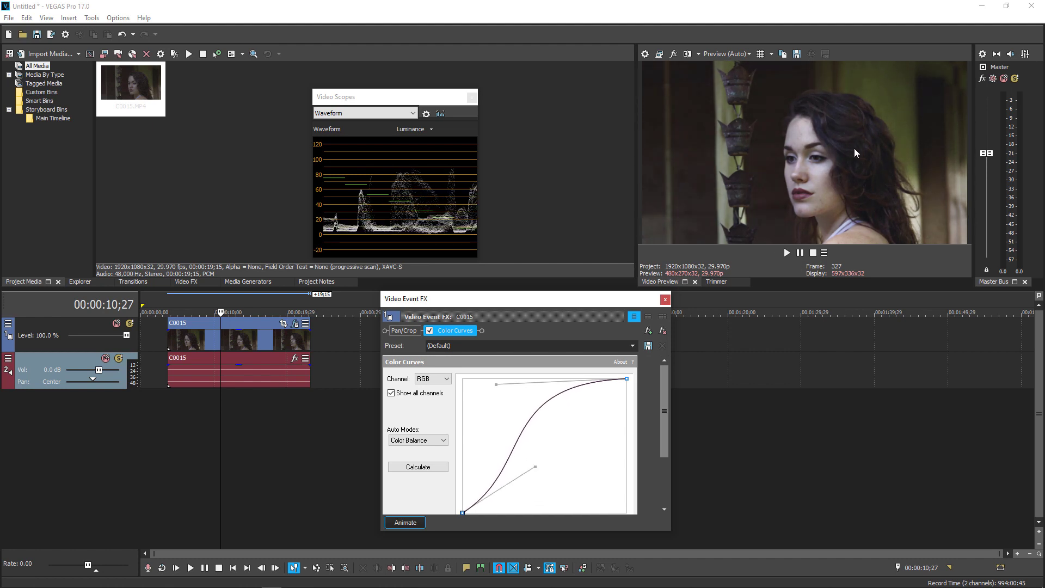
left_click(536, 479)
left_click(495, 489)
mouse_move(535, 465)
left_mouse_down()
mouse_move(538, 476)
mouse_move(526, 457)
mouse_move(536, 463)
left_mouse_up()
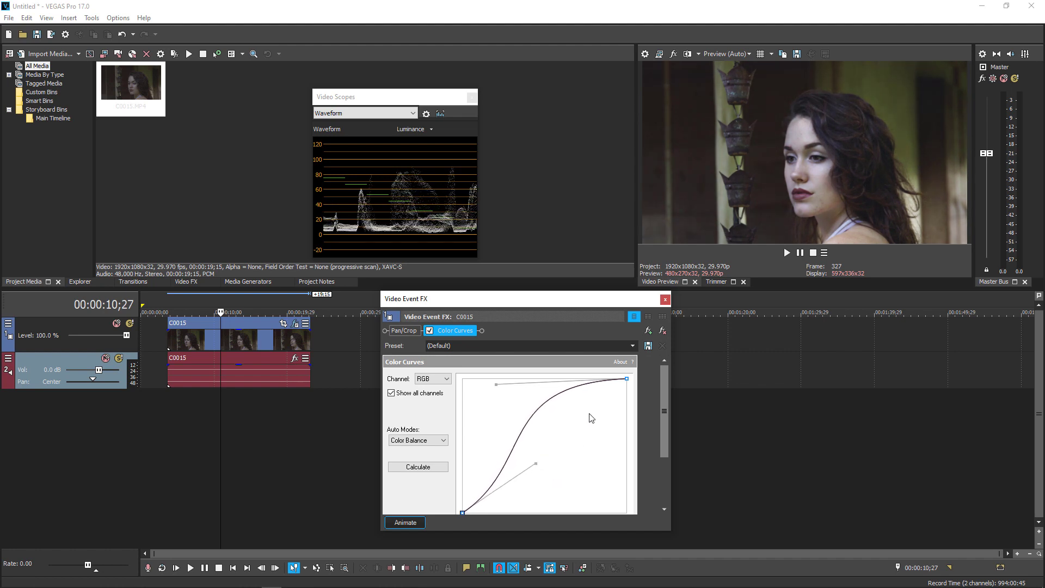
Step: Toggle Color Curves off and on to compare the S-curve contrast against the original footage
left_click(429, 331)
left_click(430, 331)
left_click(430, 331)
left_click(430, 330)
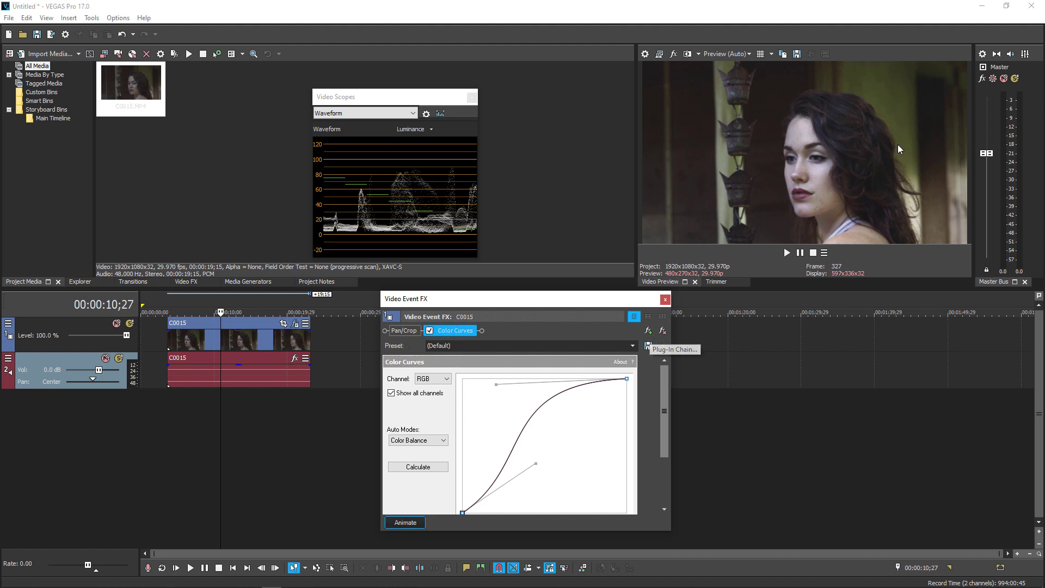
Step: Add the VEGAS White Balance effect after Color Curves and move its settings window slightly
left_click(648, 331)
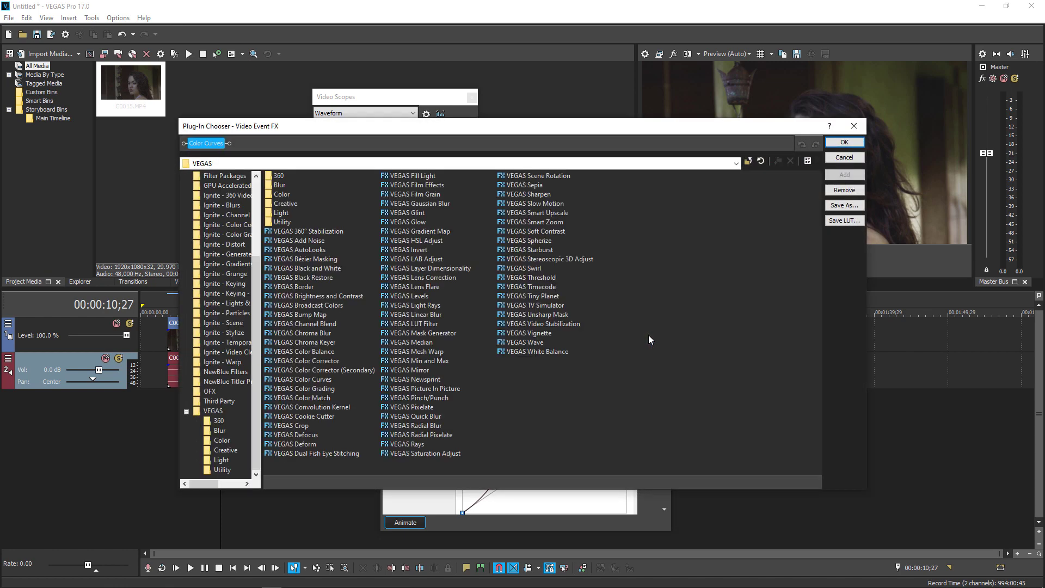
left_click(554, 352)
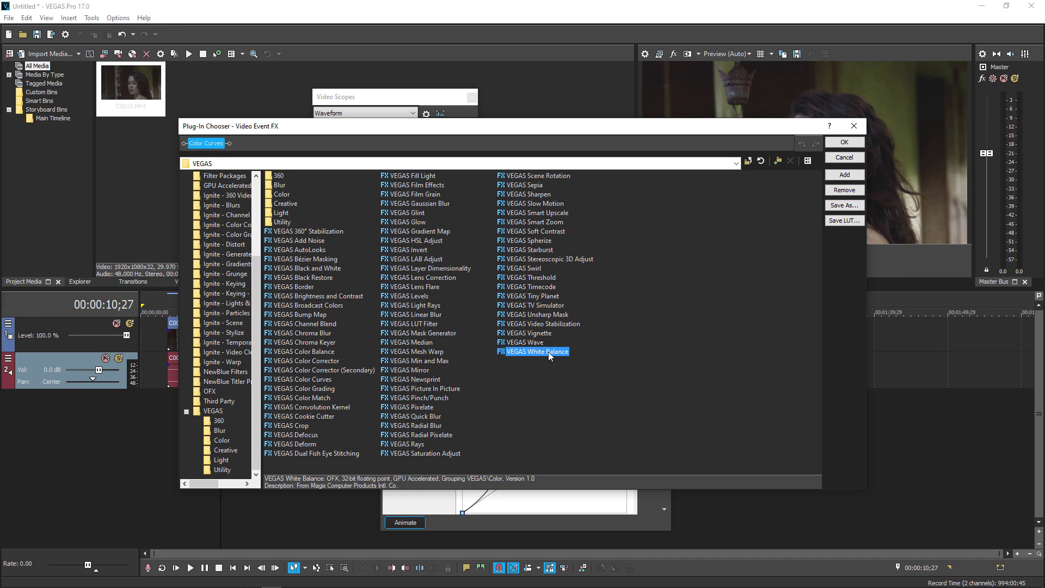
double_click(550, 354)
left_click(834, 142)
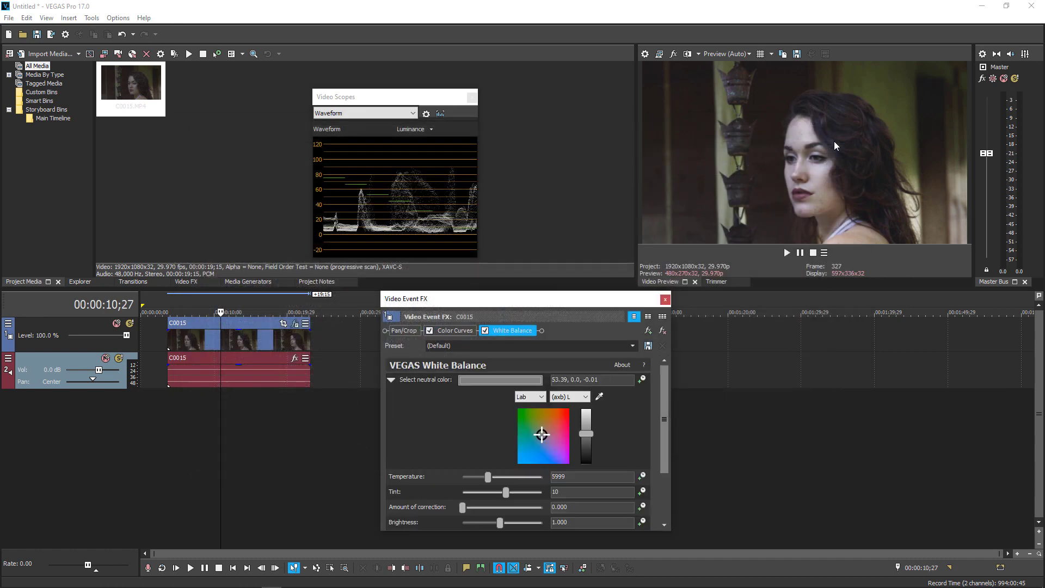
left_click_drag(613, 297, 555, 317)
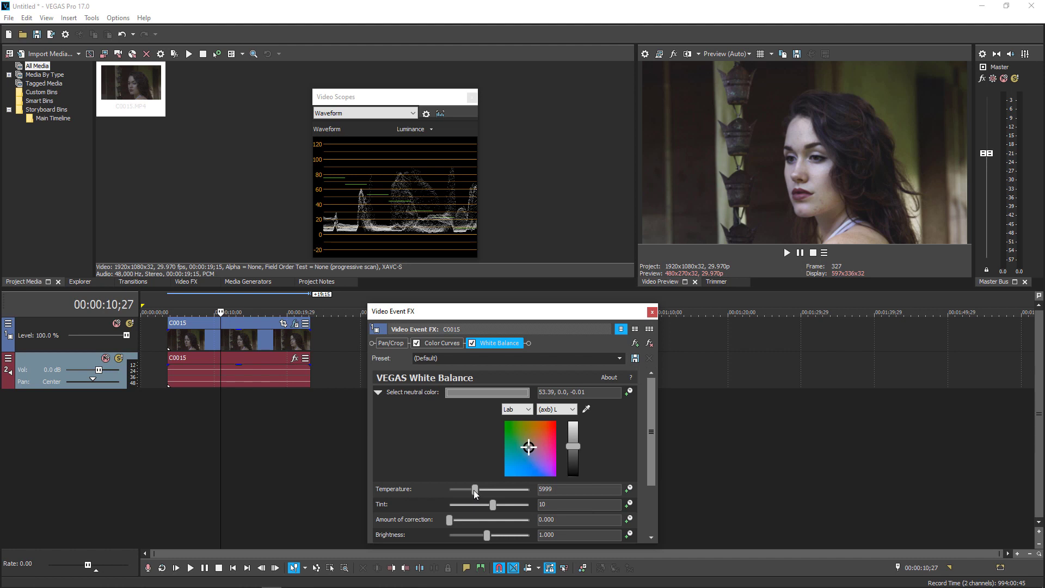
Step: Try different White Balance temperatures on the clip, ending at 5830
mouse_move(473, 489)
left_mouse_down()
mouse_move(484, 489)
mouse_move(454, 490)
mouse_move(479, 489)
mouse_move(469, 489)
left_mouse_up()
left_click_drag(470, 490, 479, 489)
double_click(546, 489)
type("5586")
key("Return")
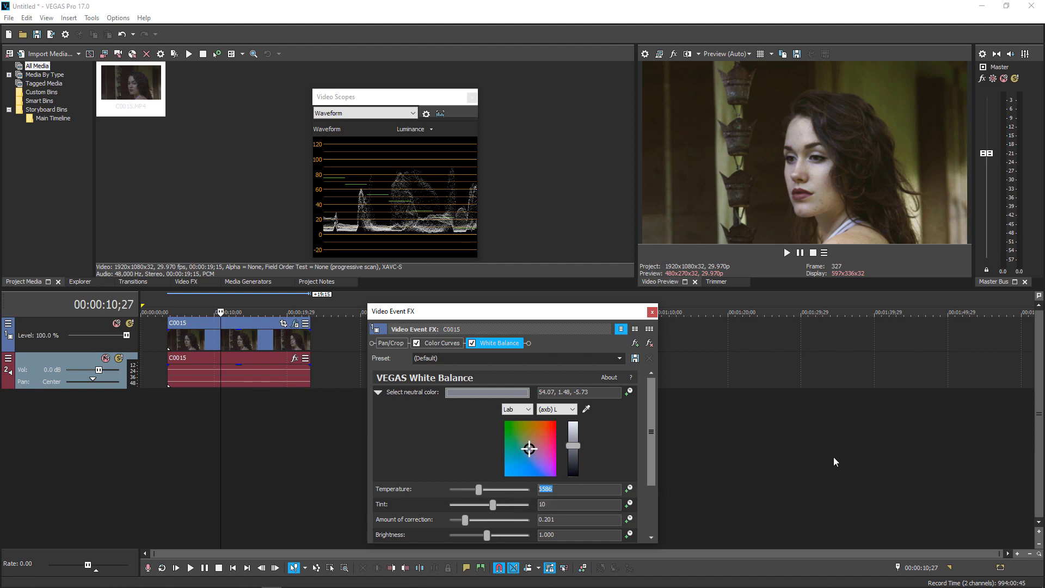
type("59")
left_click_drag(479, 490, 474, 491)
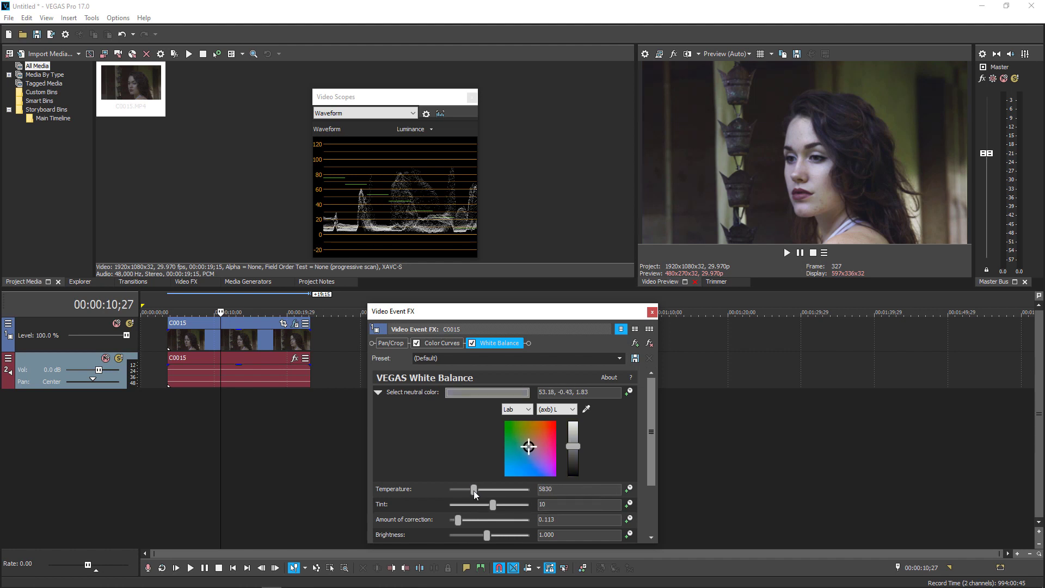
Step: Switch the video scopes to RGB Parade and set the White Balance temperature to 5590
double_click(564, 493)
left_click(415, 113)
left_click(363, 151)
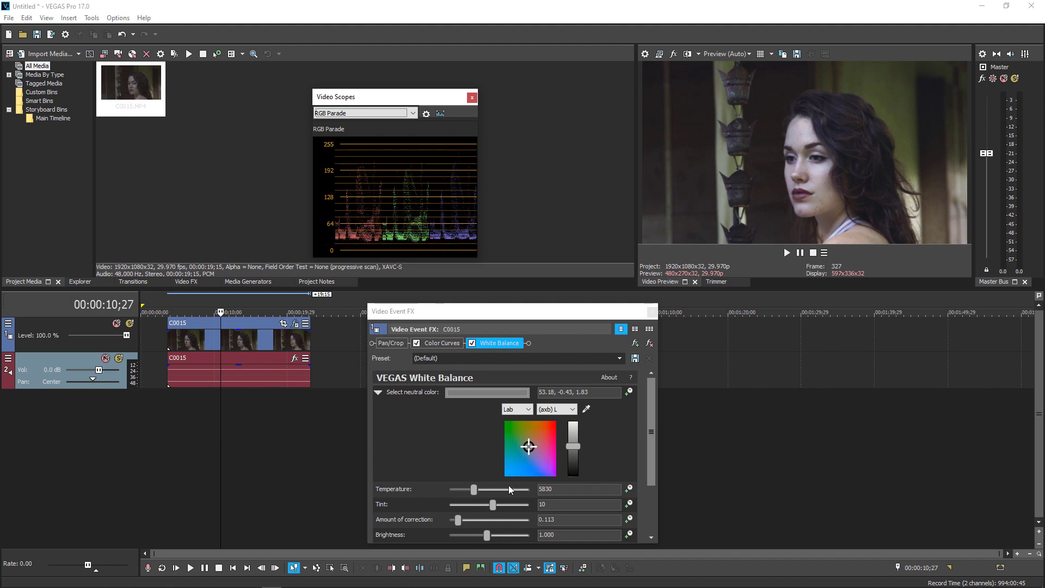
left_click_drag(476, 495, 478, 490)
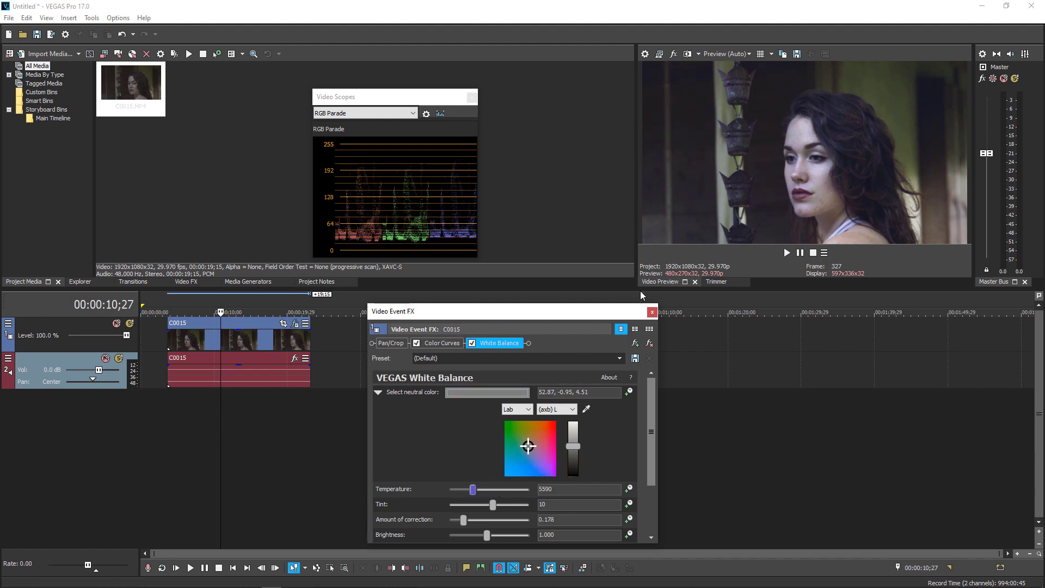
Step: Reopen the C0015 clip's video effects and remove White Balance from the chain
left_click(651, 312)
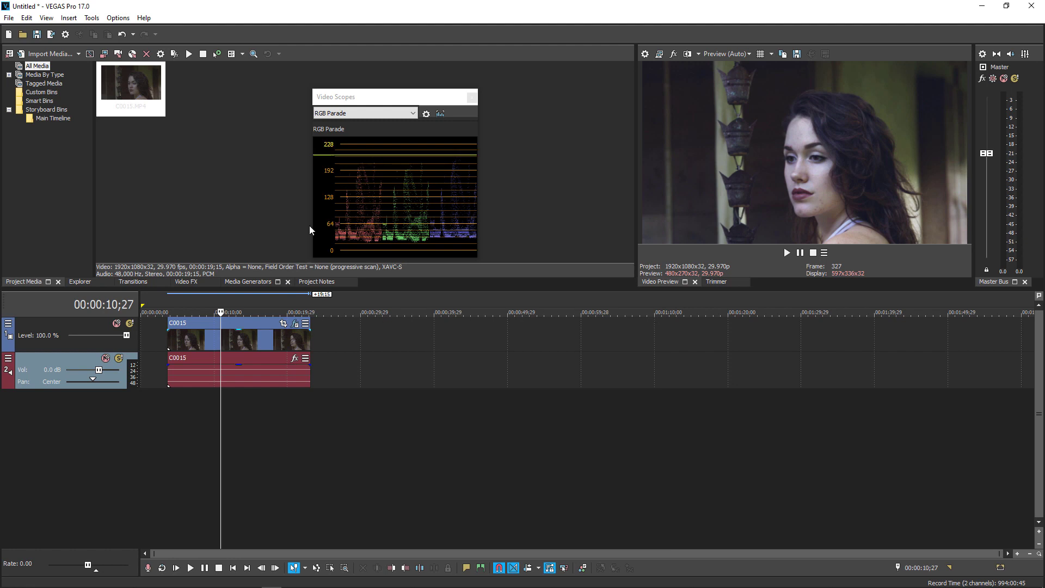
left_click(294, 324)
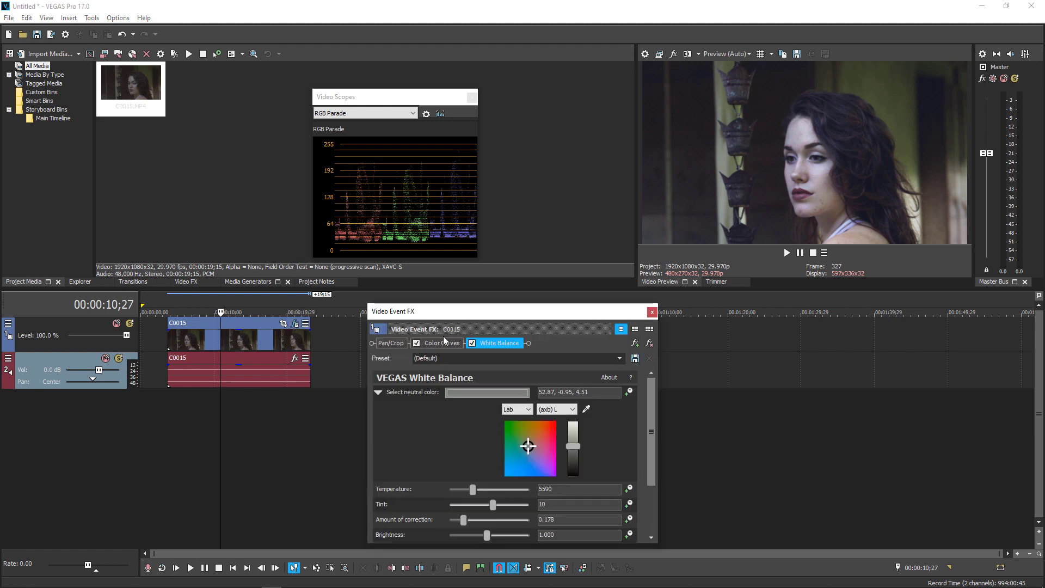
left_click(504, 343)
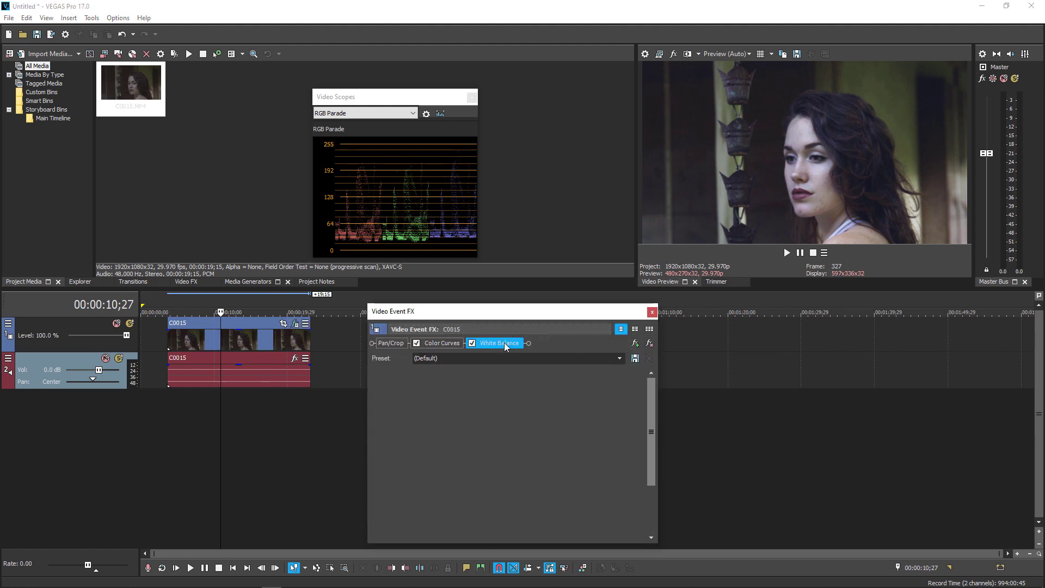
left_click(649, 343)
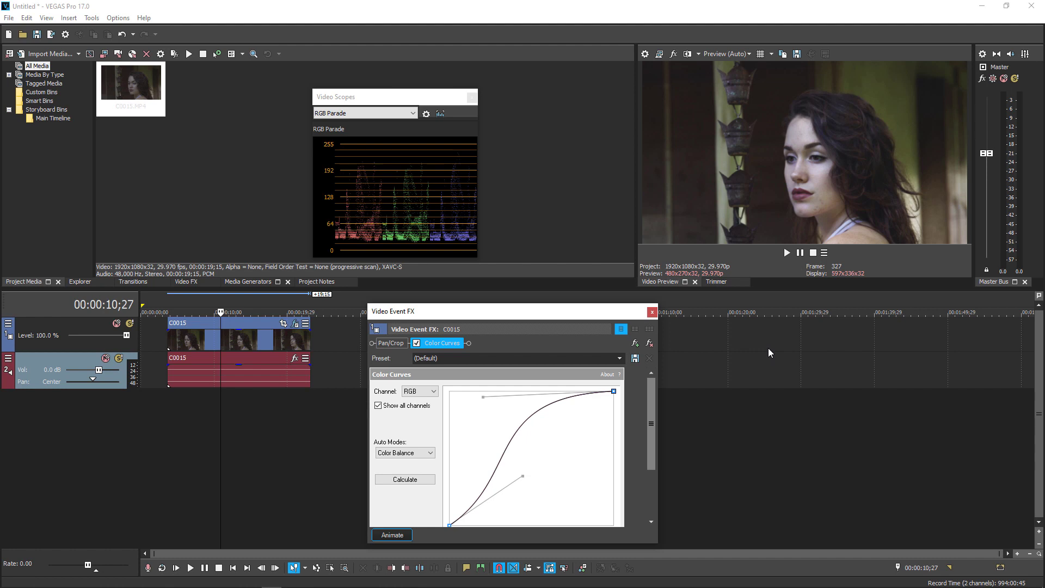
Step: Add the VEGAS Color Corrector, Color Corrector (Secondary) and Broadcast Colors effects after Color Curves
left_click_drag(530, 310, 551, 362)
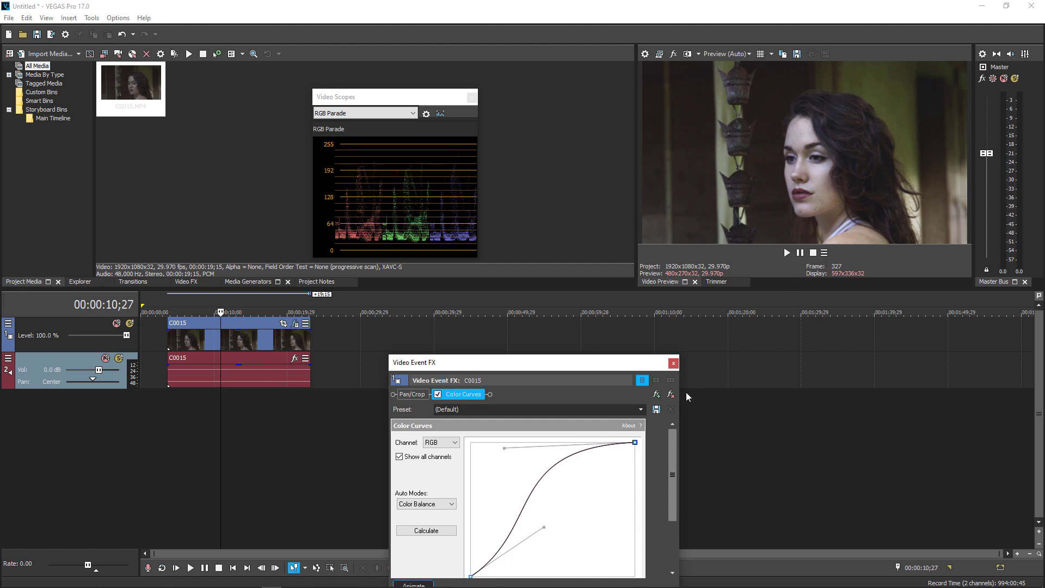
left_click_drag(588, 366, 580, 318)
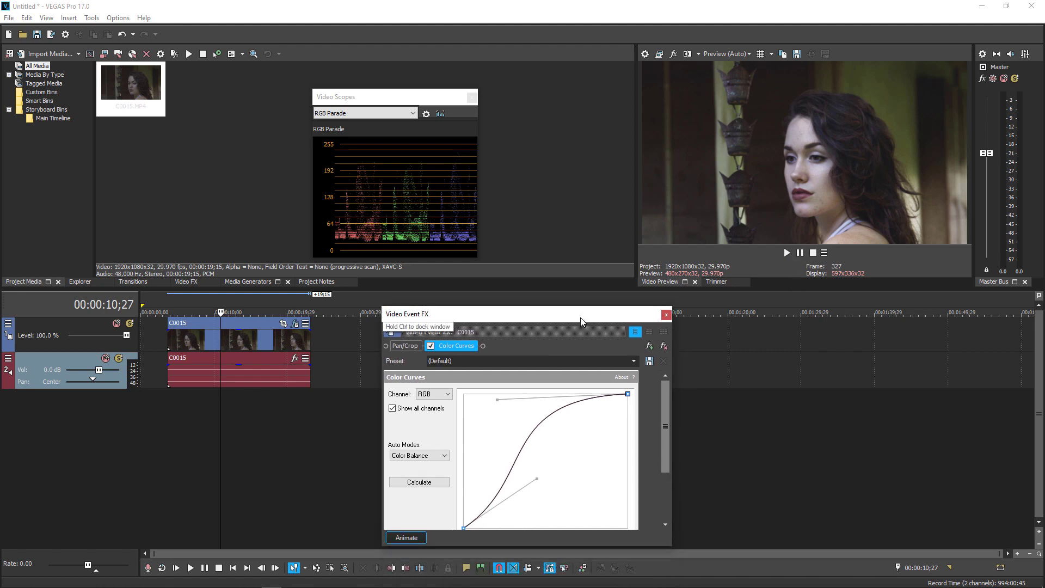
left_click(649, 346)
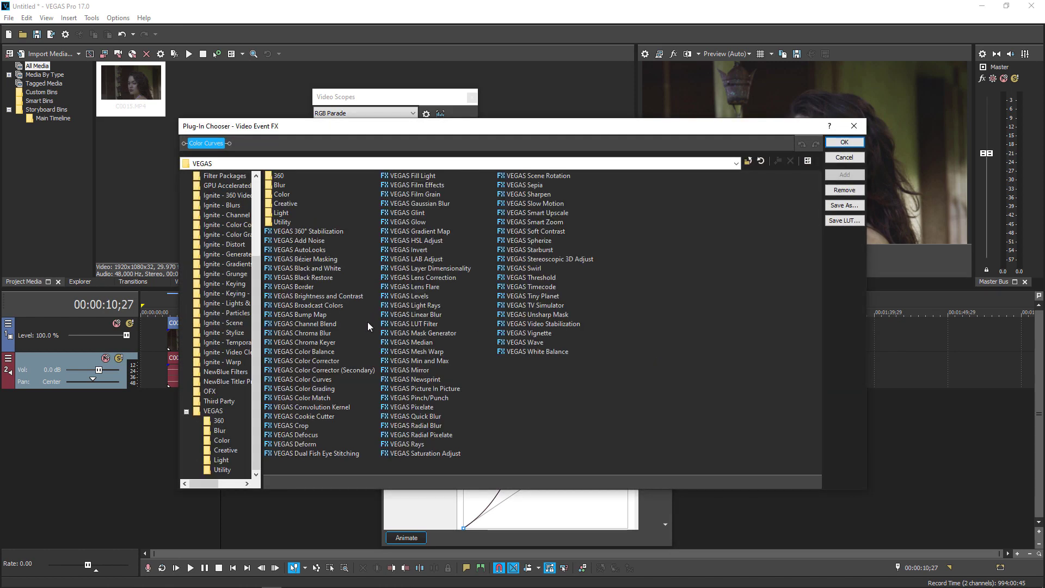
double_click(331, 362)
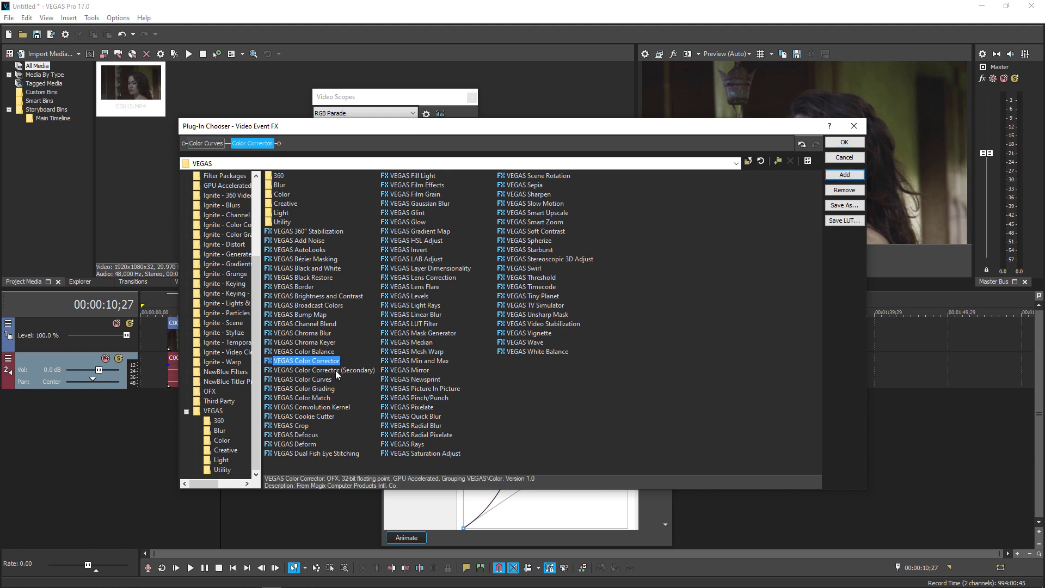
double_click(336, 372)
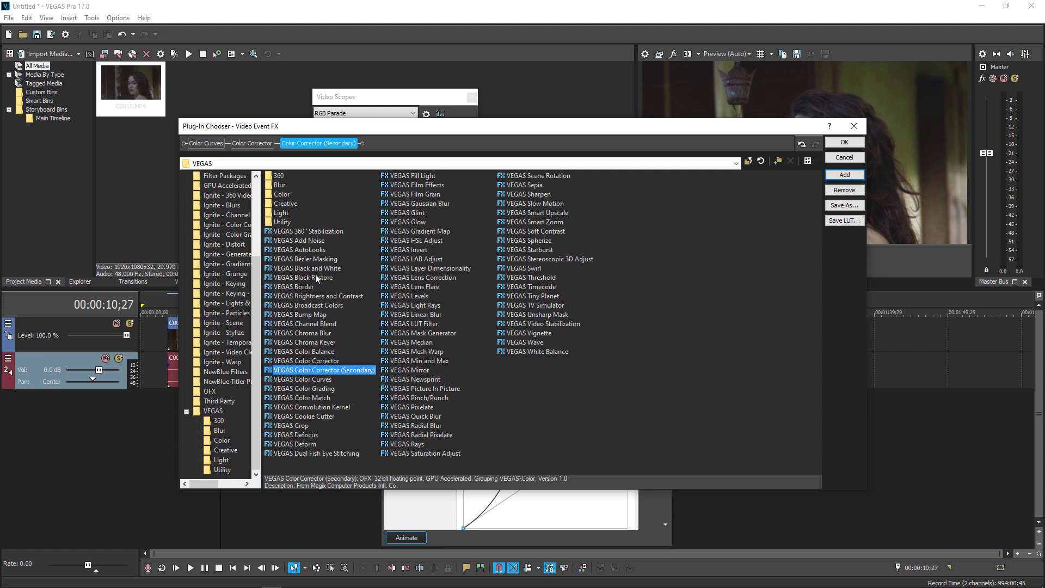
double_click(320, 306)
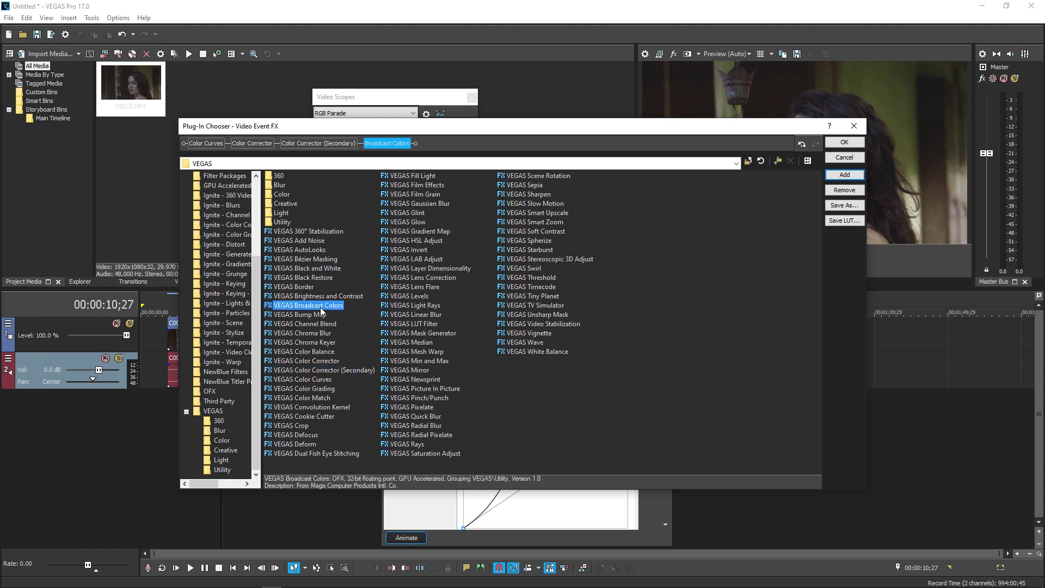
left_click(844, 142)
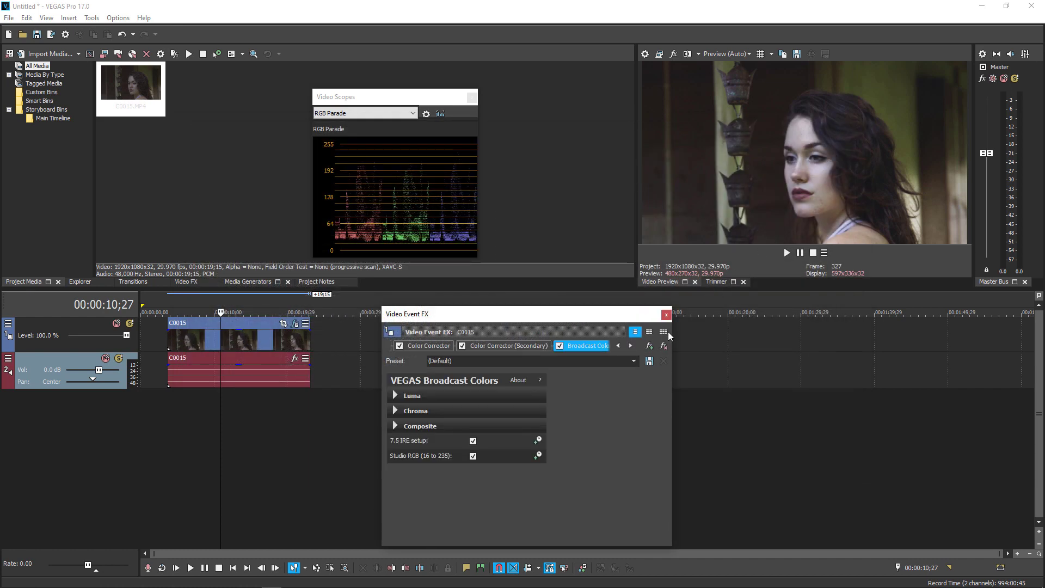
Step: Disable the Broadcast Colors and Color Corrector (Secondary) effects, and show the Color Corrector's settings
left_click(560, 345)
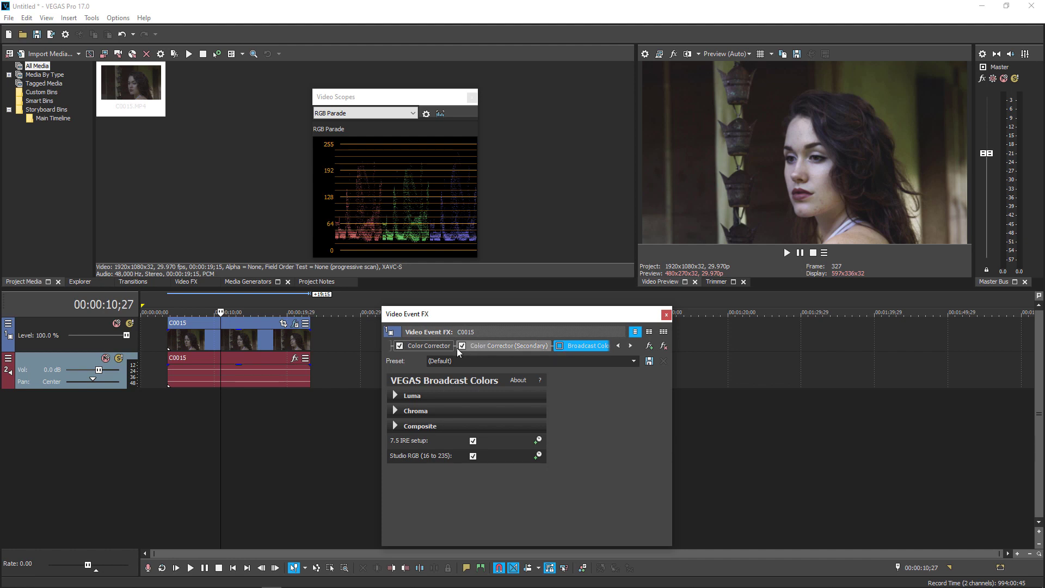
left_click(462, 346)
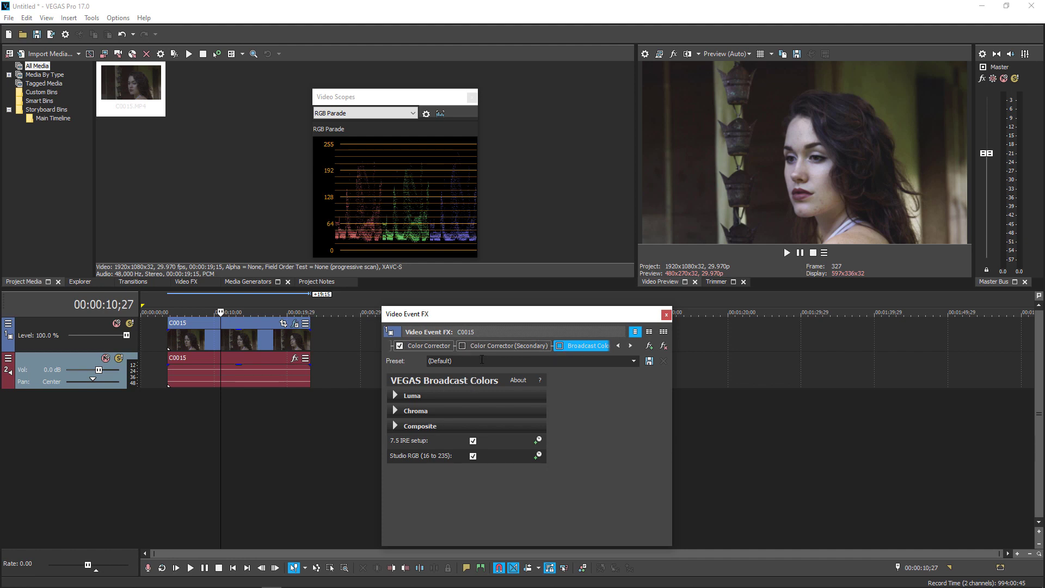
left_click(433, 344)
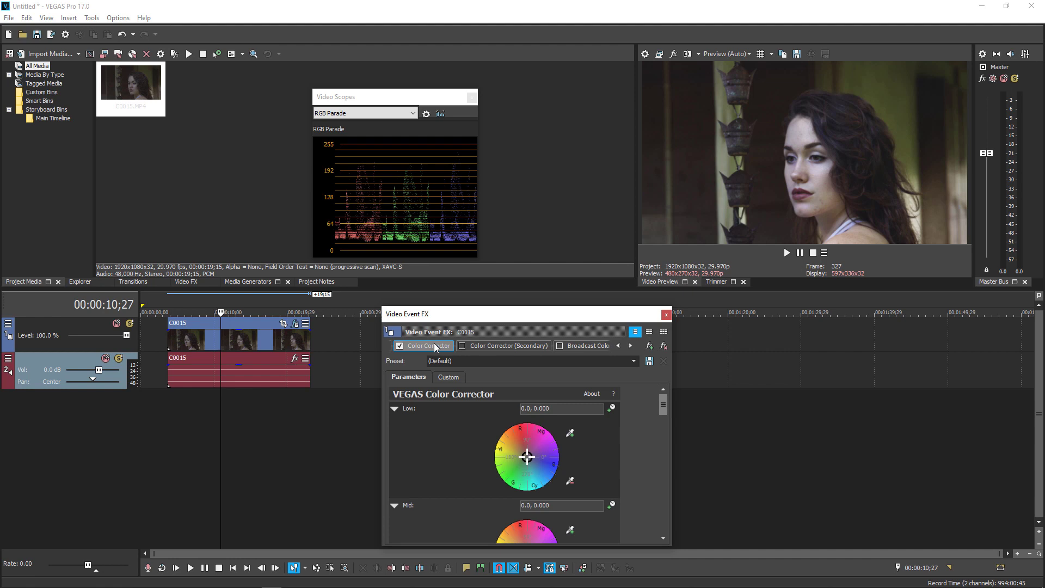
Step: Shift the Color Corrector's Low wheel toward blue, to 331.16, 0.2435
left_click_drag(463, 323, 542, 169)
left_click_drag(559, 395, 545, 543)
left_click_drag(733, 319, 747, 271)
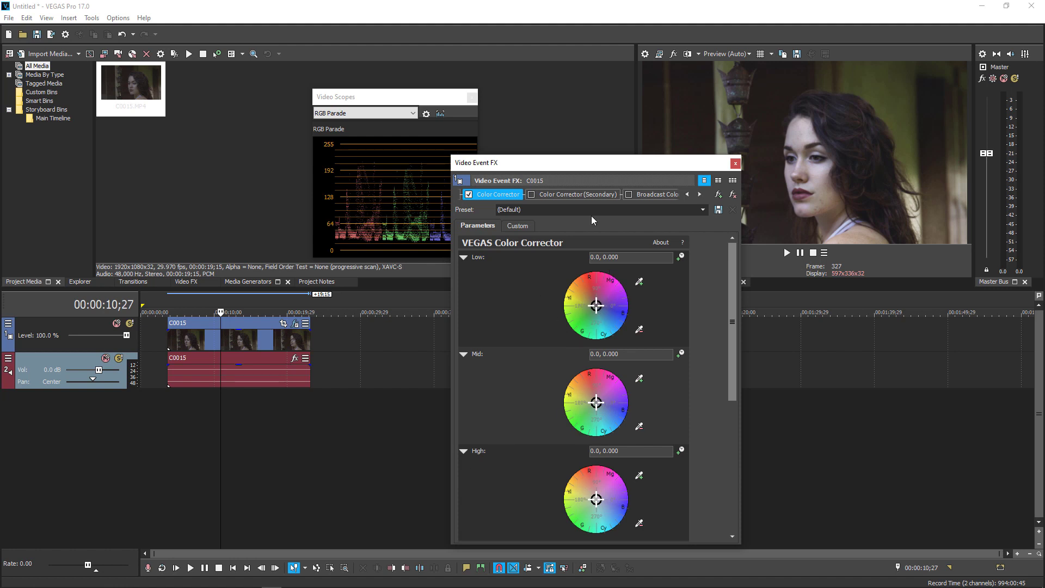
left_click_drag(610, 177, 612, 250)
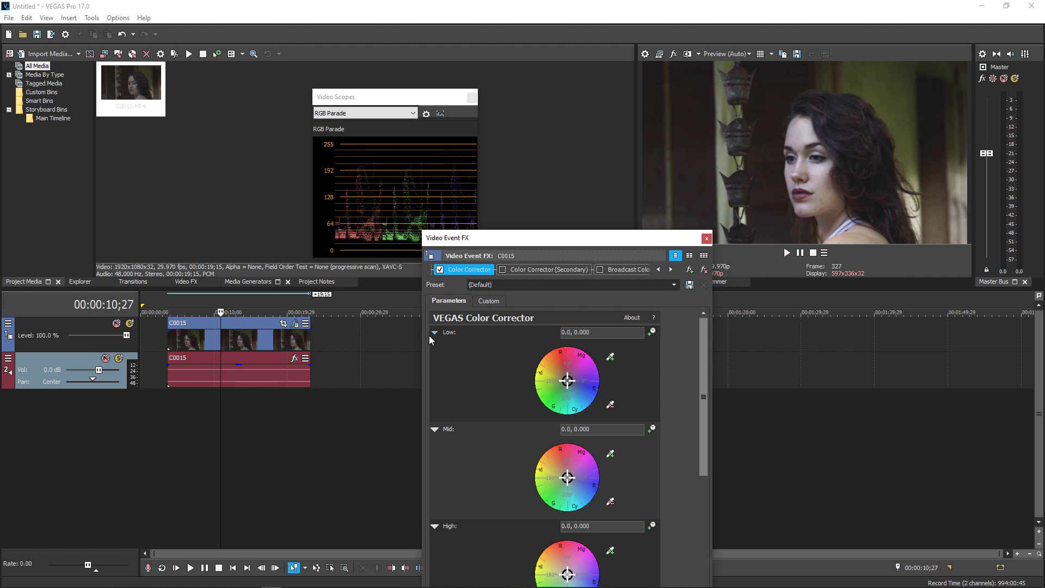
left_click(573, 384)
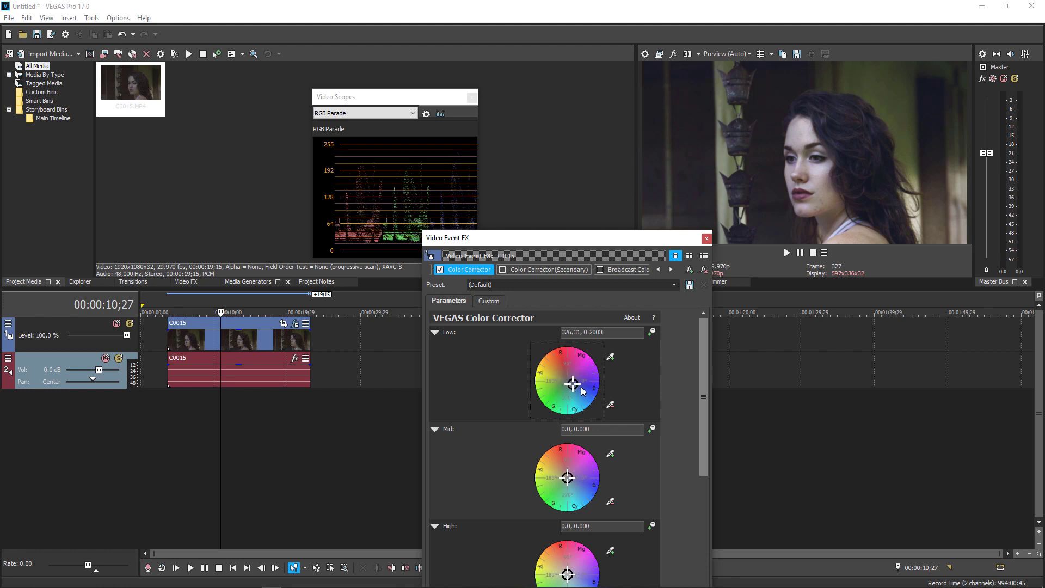
mouse_move(582, 380)
left_mouse_down()
mouse_move(569, 392)
mouse_move(555, 373)
mouse_move(576, 359)
mouse_move(587, 385)
mouse_move(572, 384)
left_mouse_up()
left_click_drag(572, 385, 574, 386)
Step: Sync the clip's Pan/Crop cursor with the timeline and shrink the crop frame to about 257.4 by 144.8 around the eyes
left_click(283, 325)
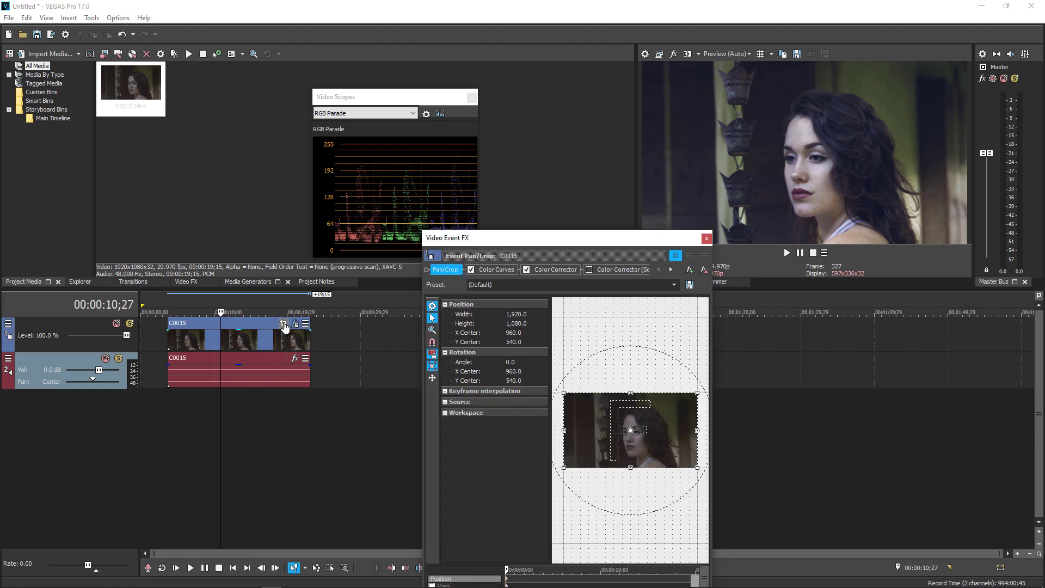
left_click_drag(561, 243, 513, 96)
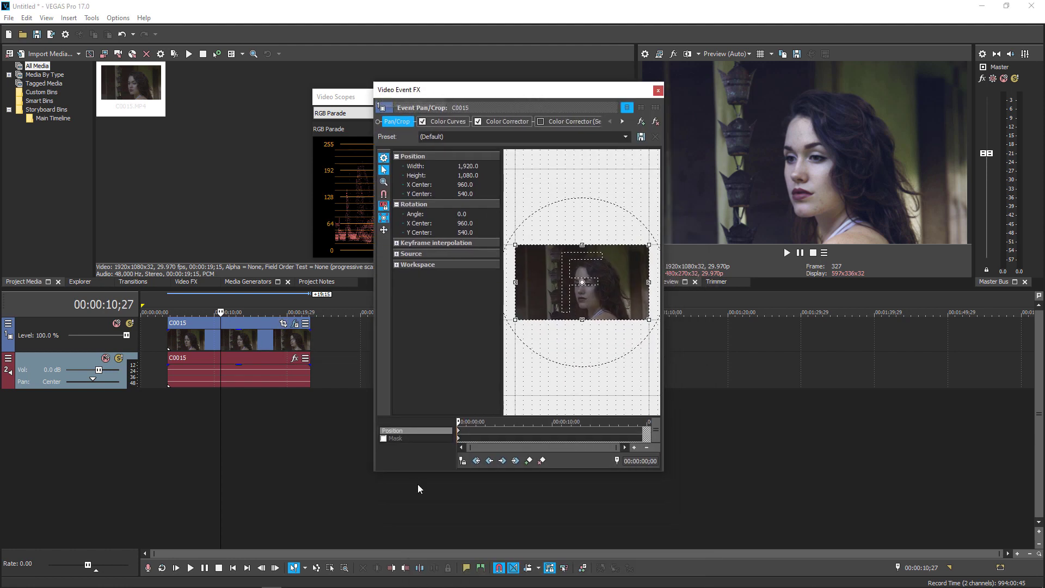
left_click(462, 461)
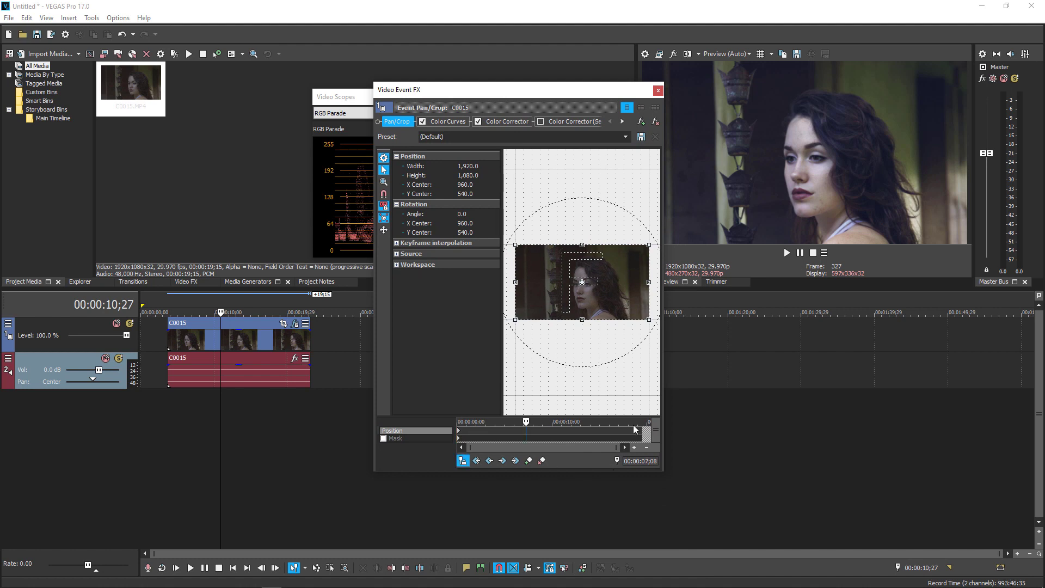
left_click_drag(649, 321, 602, 291)
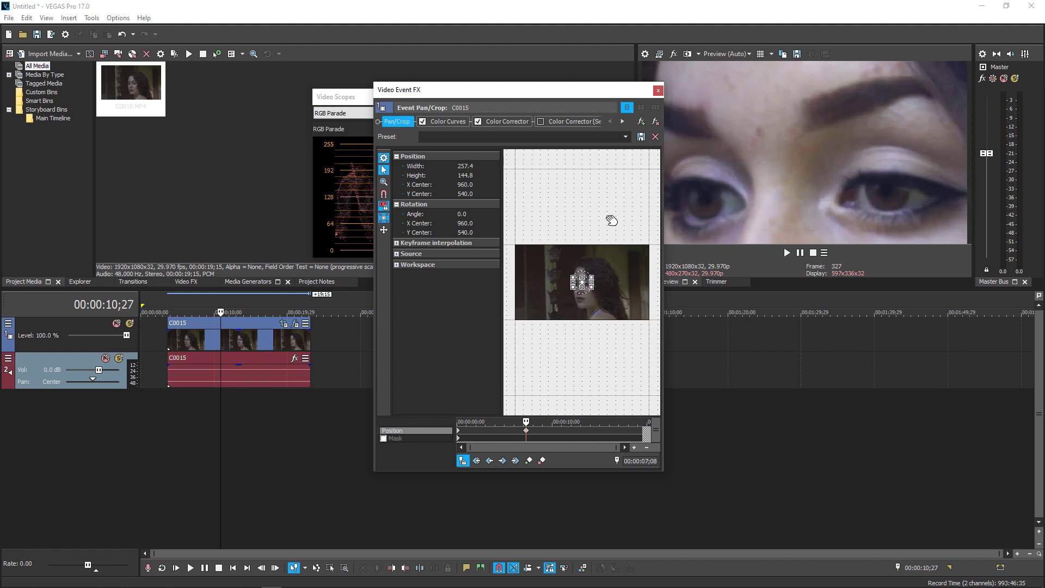
left_click_drag(540, 94, 521, 269)
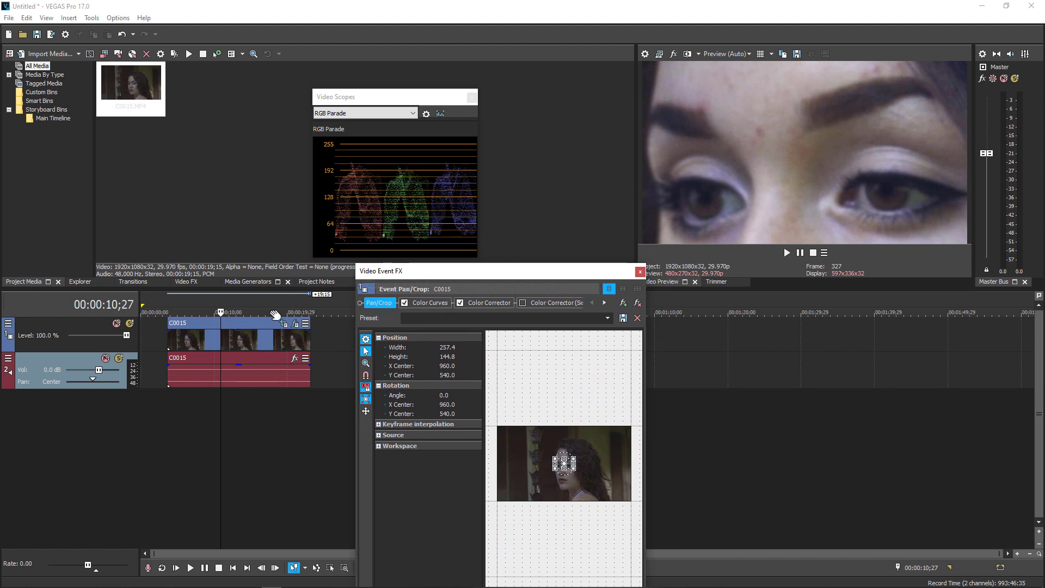
Step: Push the Color Corrector's Low wheel further toward blue to angle 323.93, and set its magnitude to 0.3
left_click(296, 326)
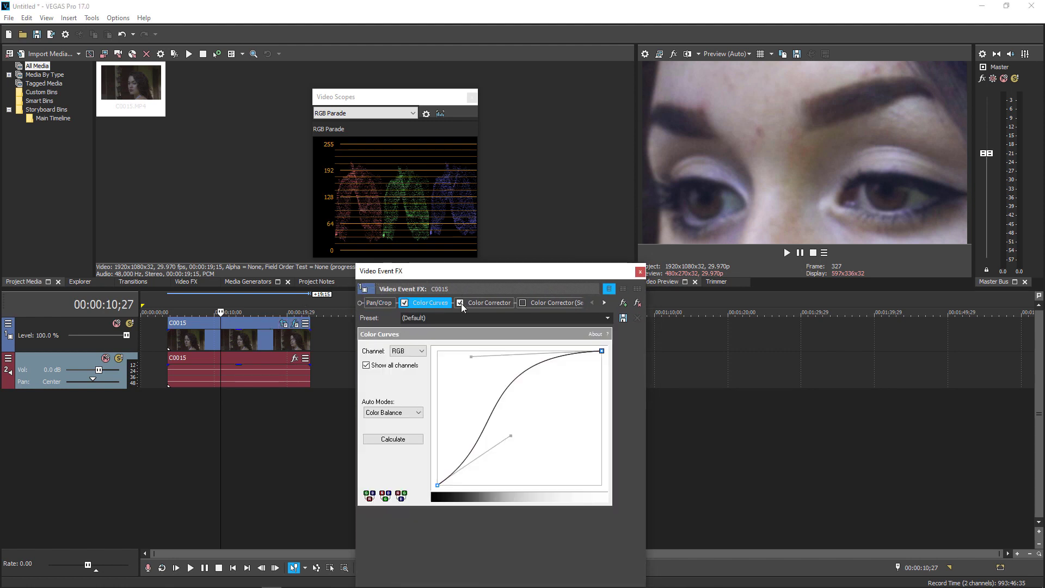
left_click(475, 305)
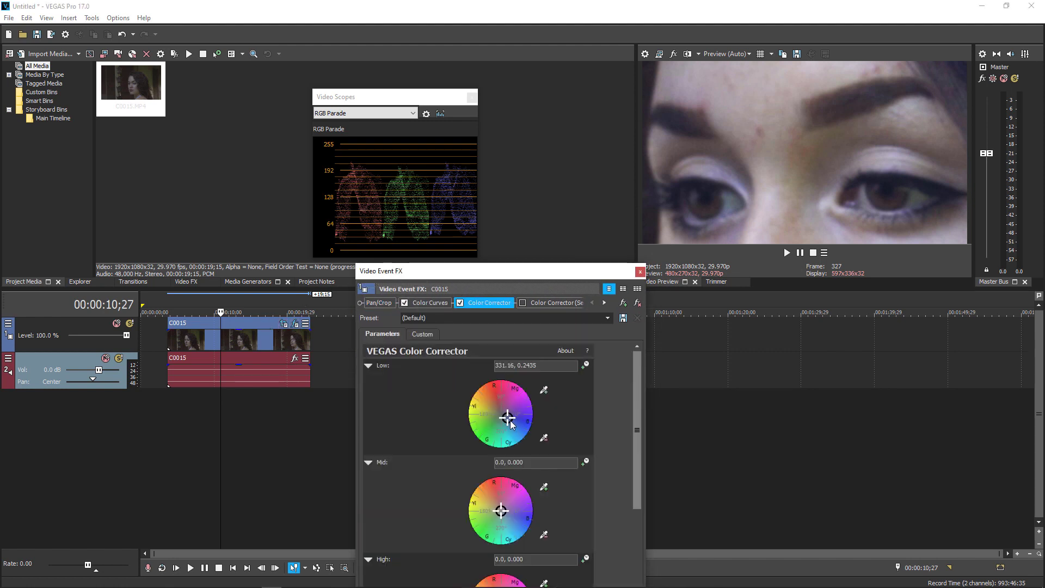
left_click_drag(510, 425, 512, 425)
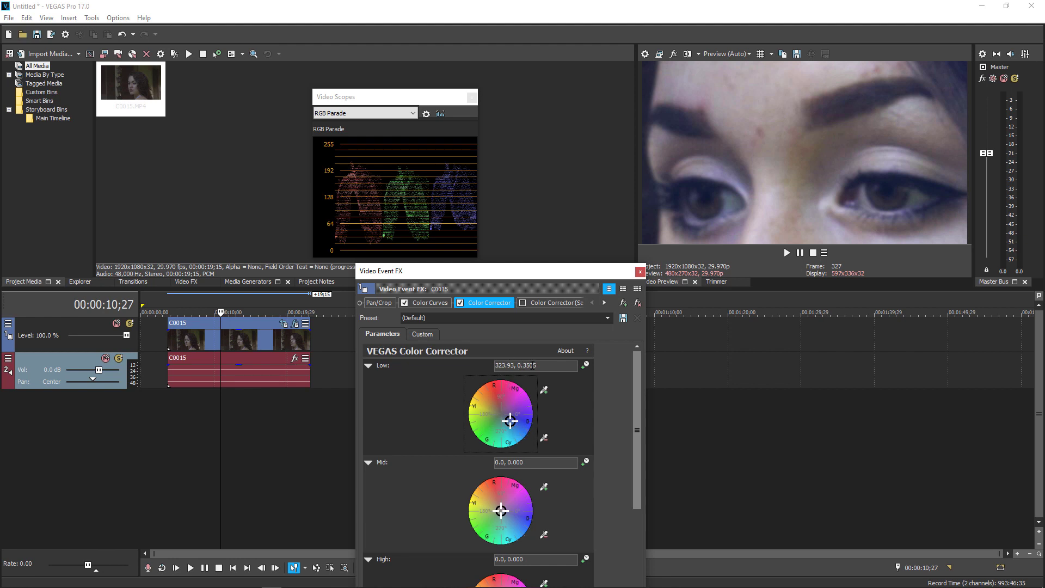
double_click(520, 365)
type("0.3")
key("Return")
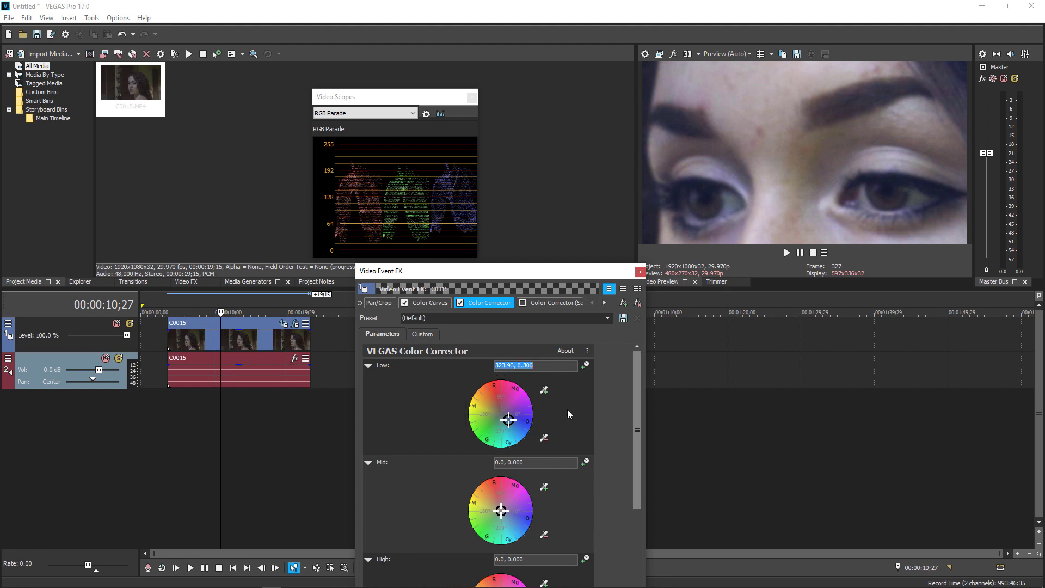
Step: Try a magnitude of 0.4 for the Color Corrector's Low wheel
left_click(549, 369)
key("BackSpace")
key("BackSpace")
key("BackSpace")
type("4")
key("Return")
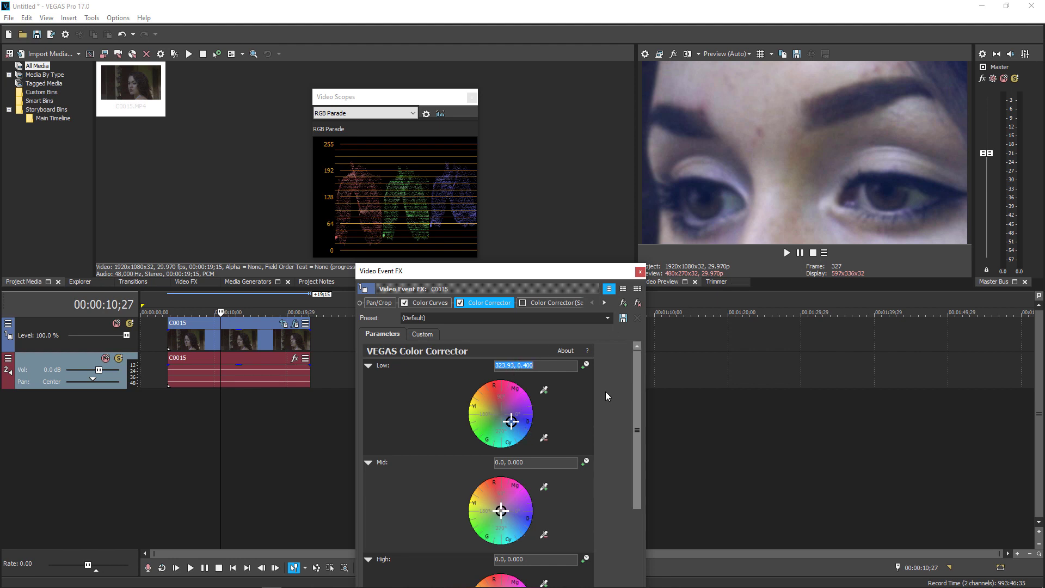
Step: Set the Low wheel's magnitude back to 0.3
left_click(550, 363)
key("BackSpace")
key("BackSpace")
key("BackSpace")
key("BackSpace")
key("BackSpace")
type("3")
key("Return")
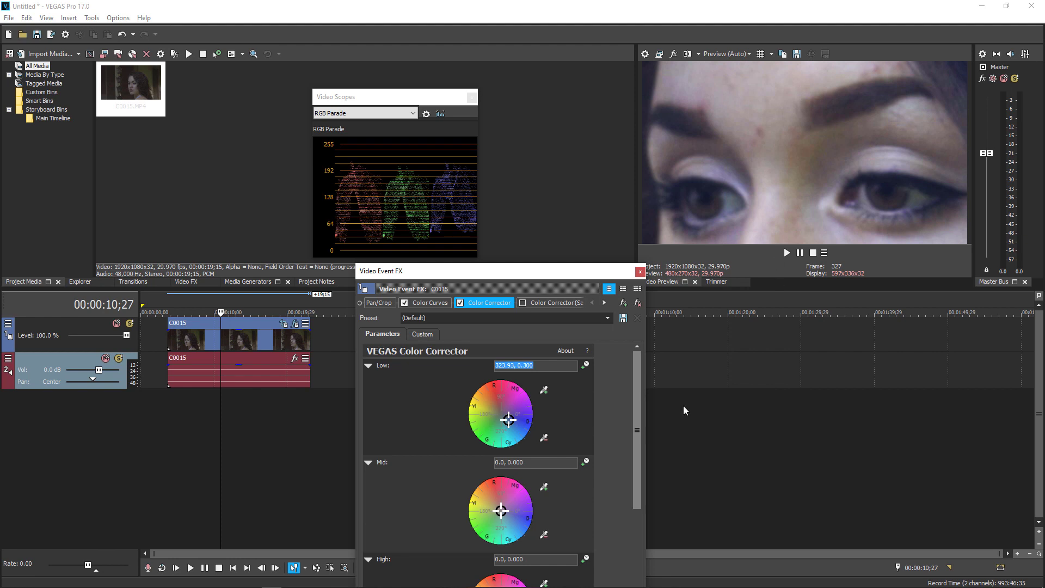
Step: Reopen the C0015 clip's Pan/Crop settings and restore the crop to the full frame
left_click(640, 272)
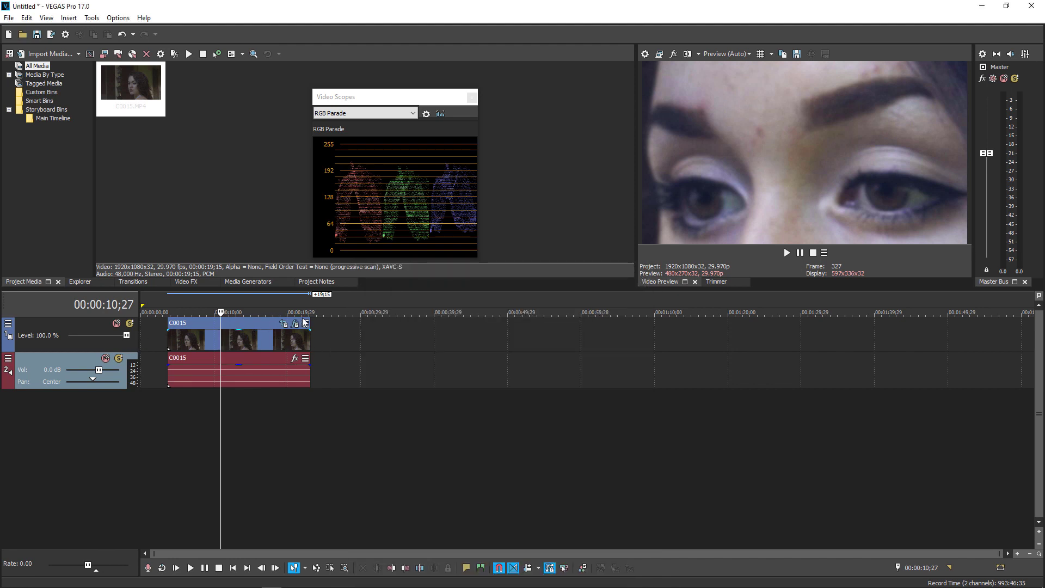
left_click(284, 324)
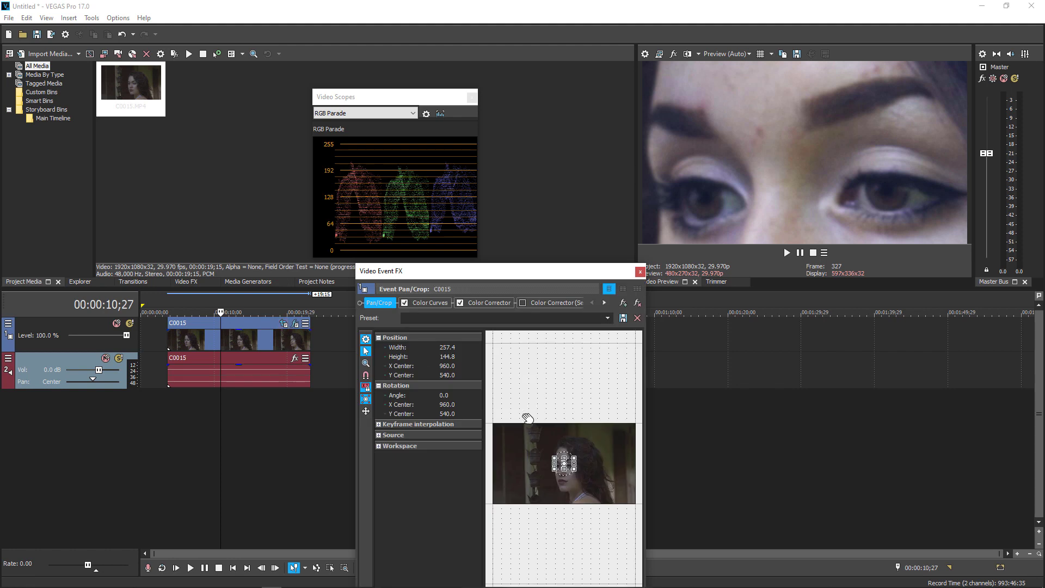
right_click(541, 462)
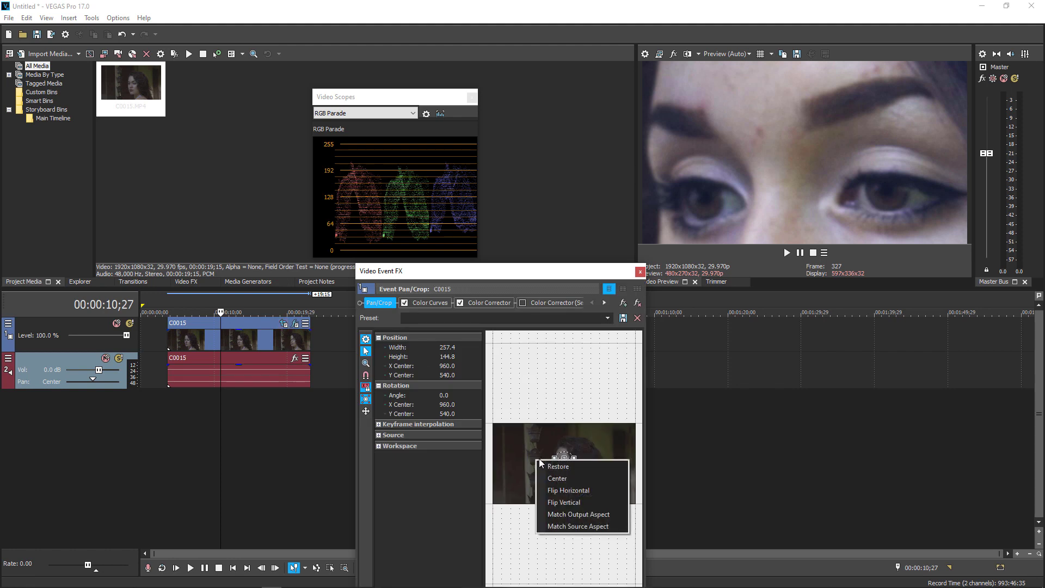
left_click(555, 466)
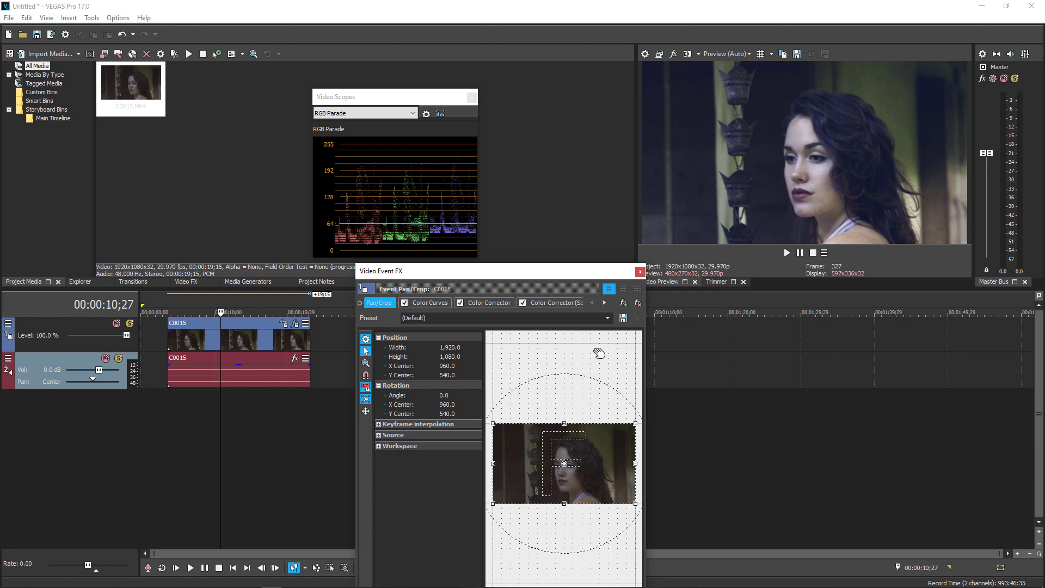
Step: Show the Color Corrector (Secondary) effect's custom settings and compare them with its standard parameters
left_click(540, 301)
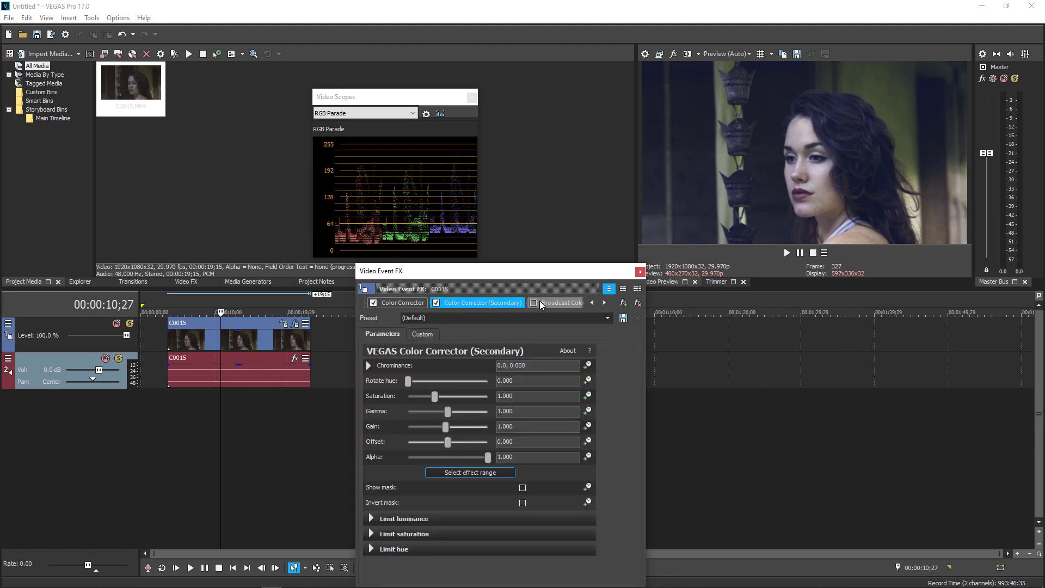
left_click_drag(499, 272, 451, 119)
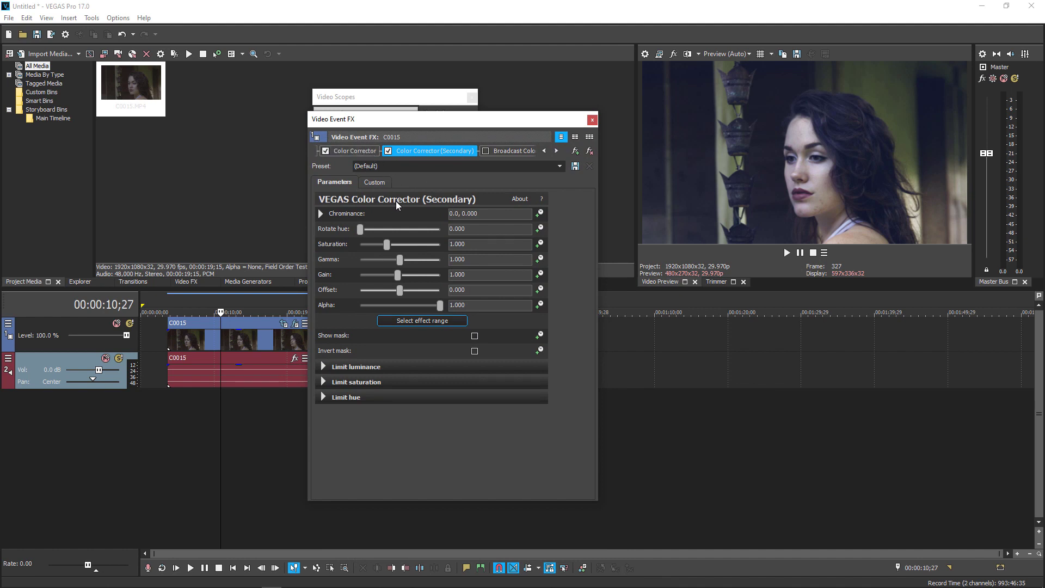
left_click(375, 183)
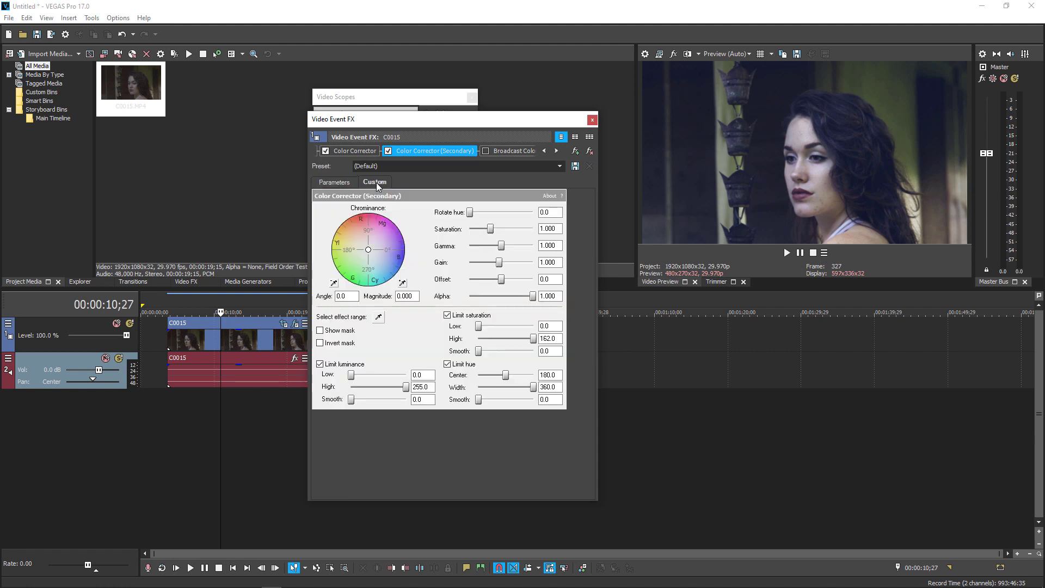
left_click(344, 182)
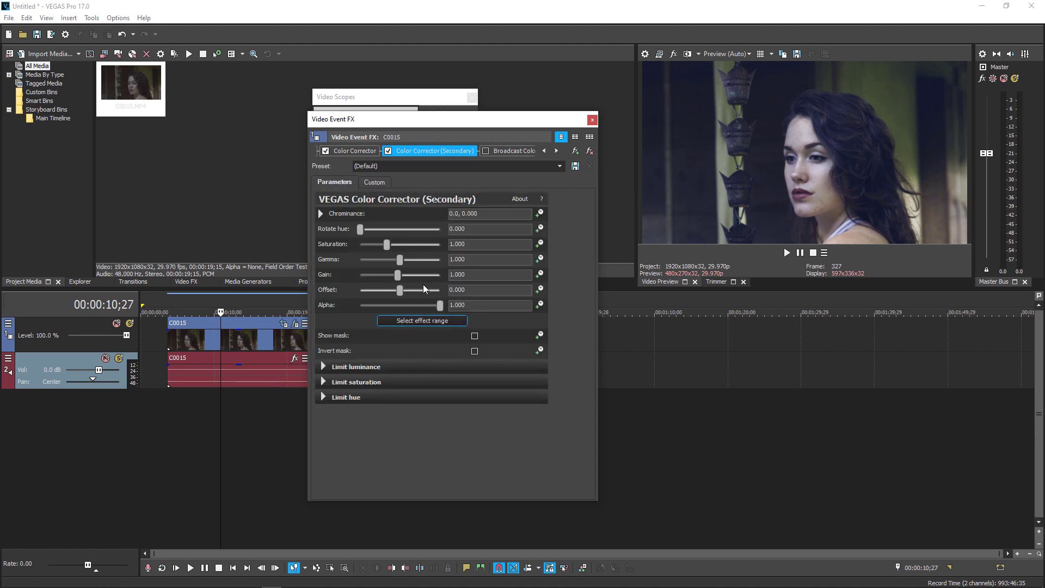
left_click(381, 182)
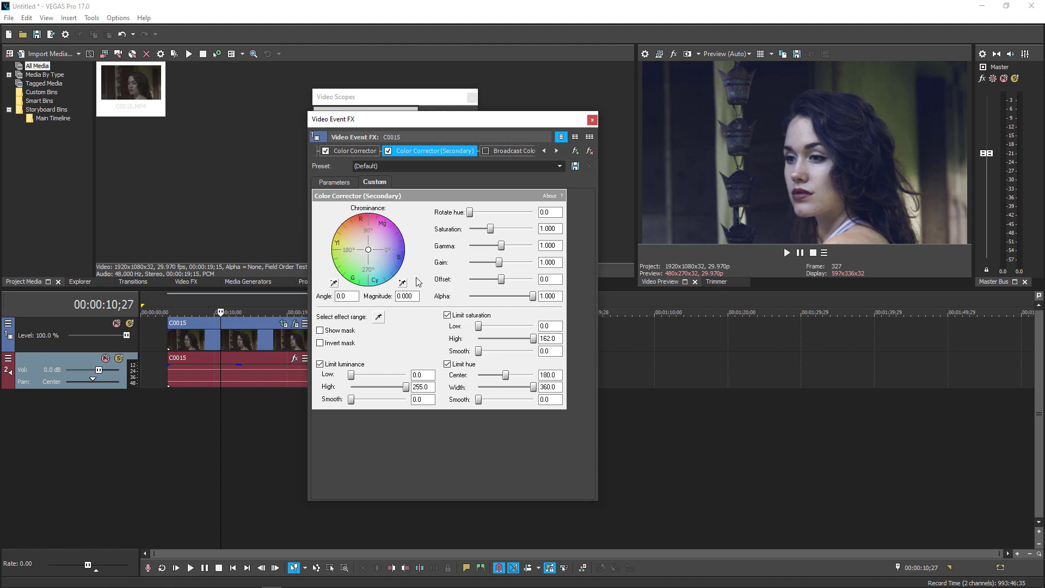
Step: Select an area of the woman's cheek at 00:00:13;17 as the secondary corrector's effect range, and show the mask
left_click(378, 318)
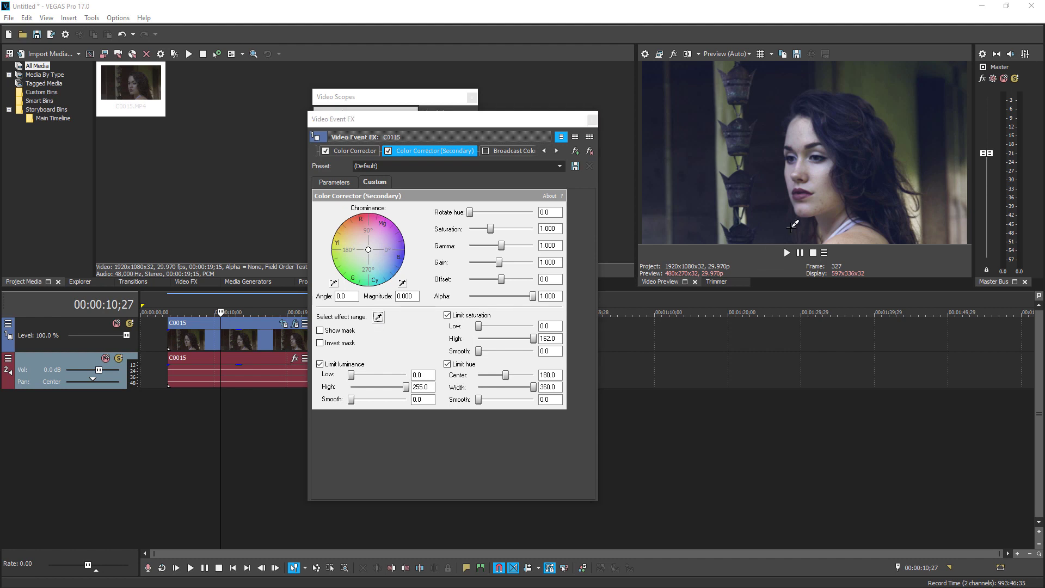
left_click(819, 174)
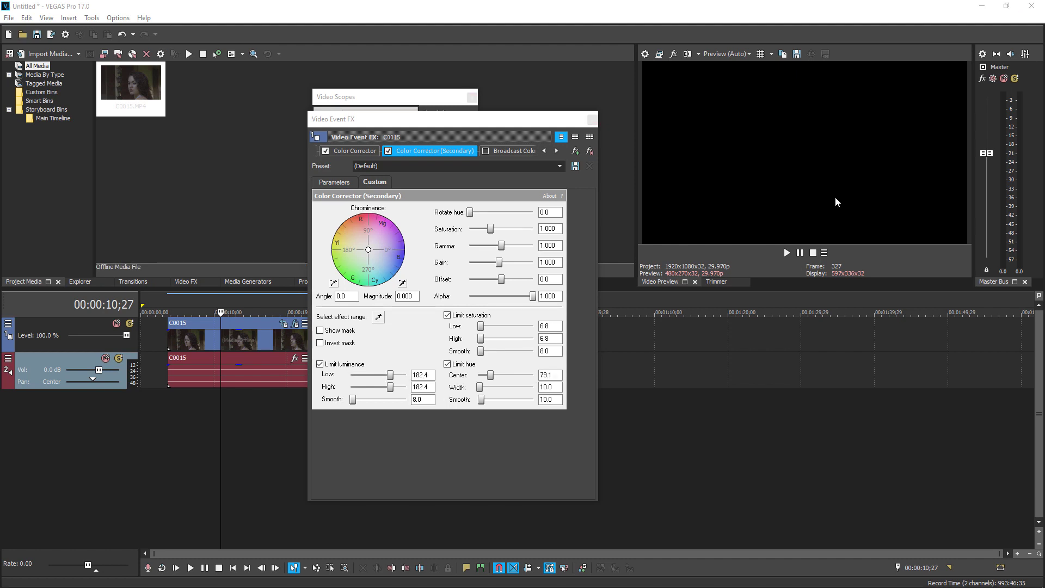
left_click(240, 445)
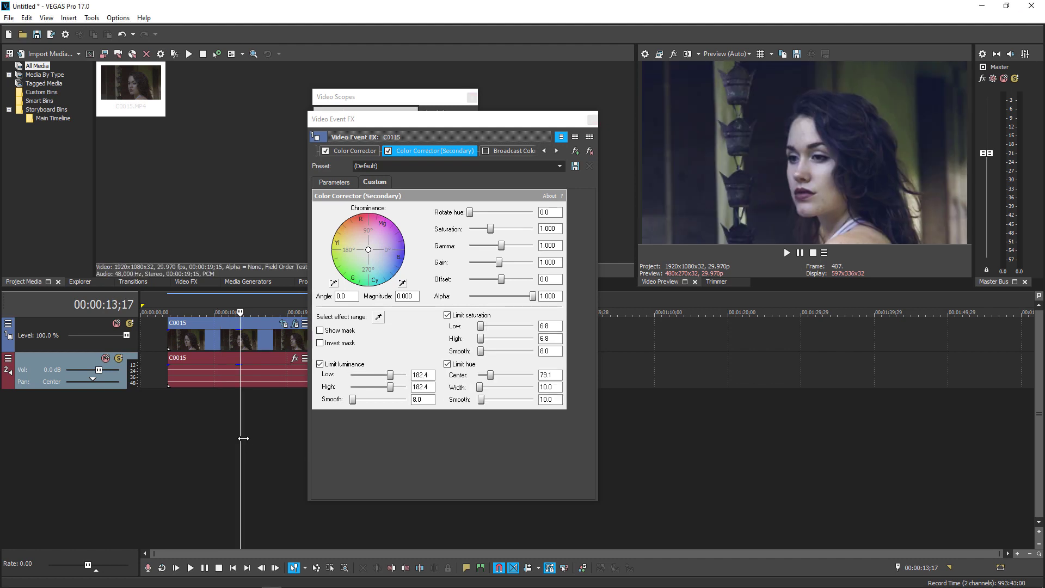
left_click(378, 316)
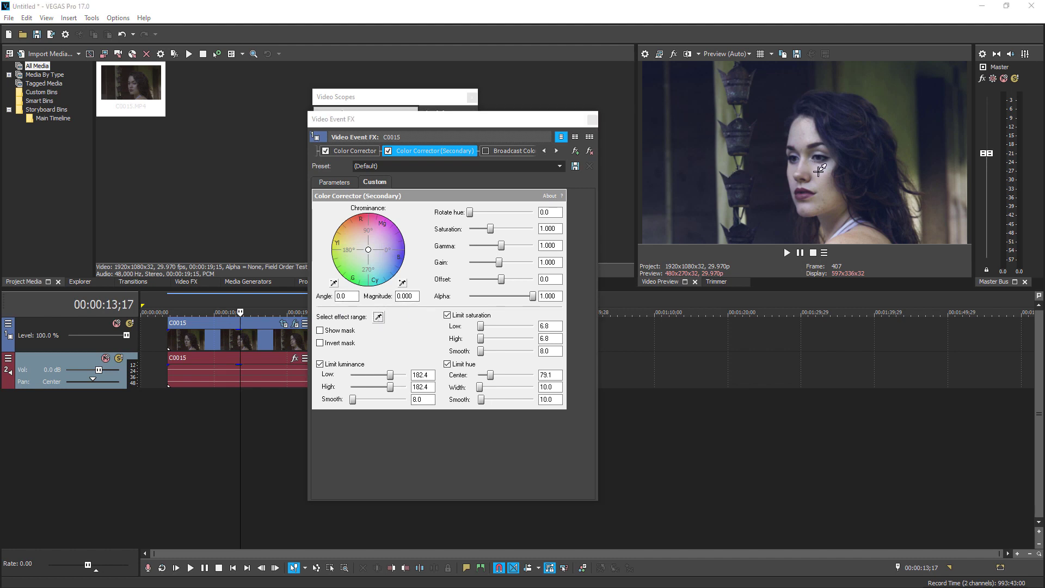
left_click_drag(819, 171, 822, 193)
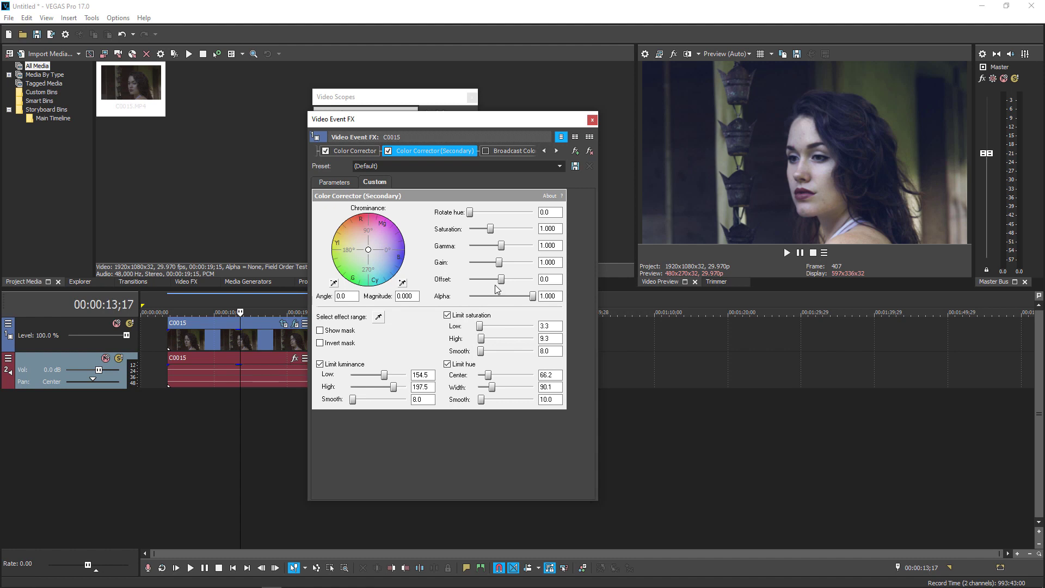
left_click(320, 331)
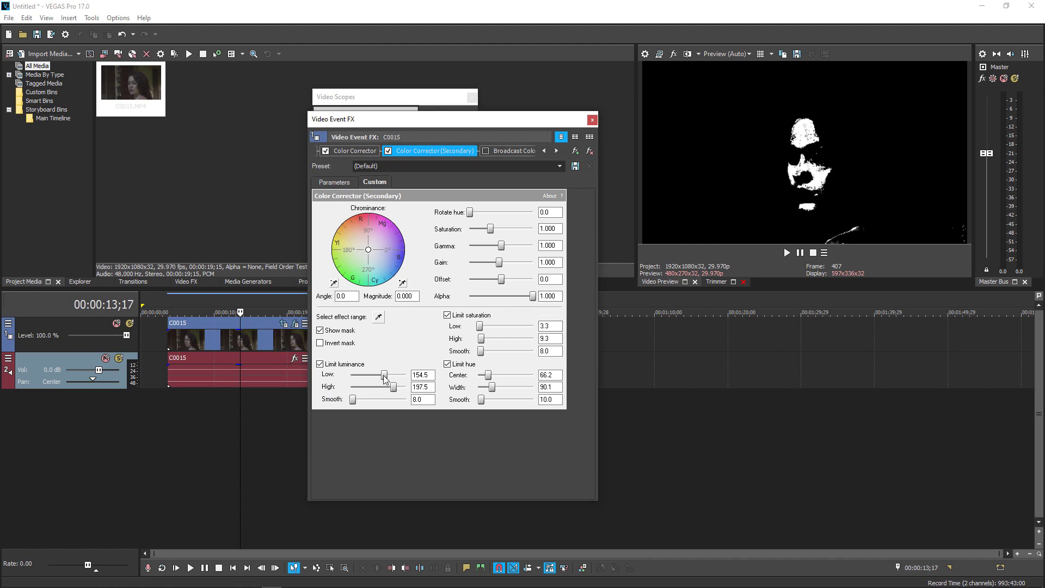
Step: Widen the mask's luminance limit to Low 63.1 and High 255.0, with Smooth at 156.5
left_click_drag(383, 376, 366, 377)
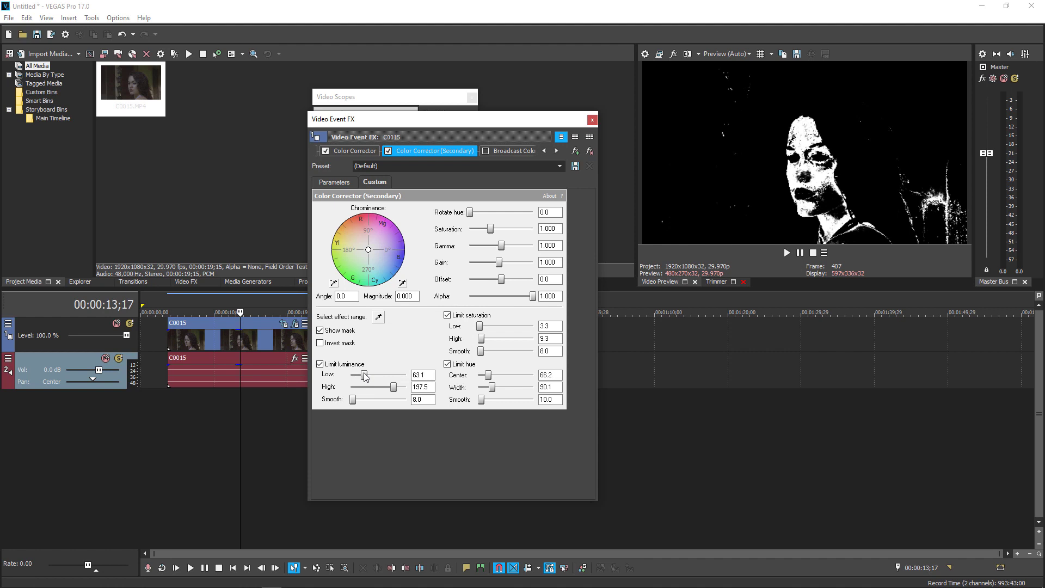
left_click_drag(393, 386, 417, 391)
left_click_drag(353, 399, 390, 396)
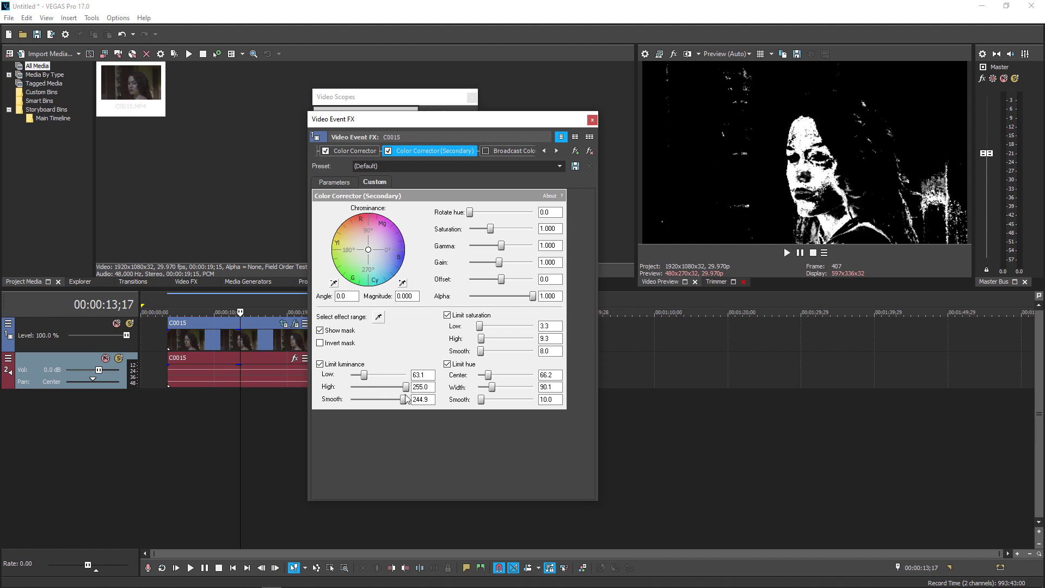
left_click_drag(363, 393, 388, 393)
Step: Set the saturation limit to Low 0.0, High 16.0, Smooth 4.8 and the hue limit to Center 60.5, Width 146.1, Smooth 94.4
left_click_drag(481, 339, 506, 390)
left_click(514, 338)
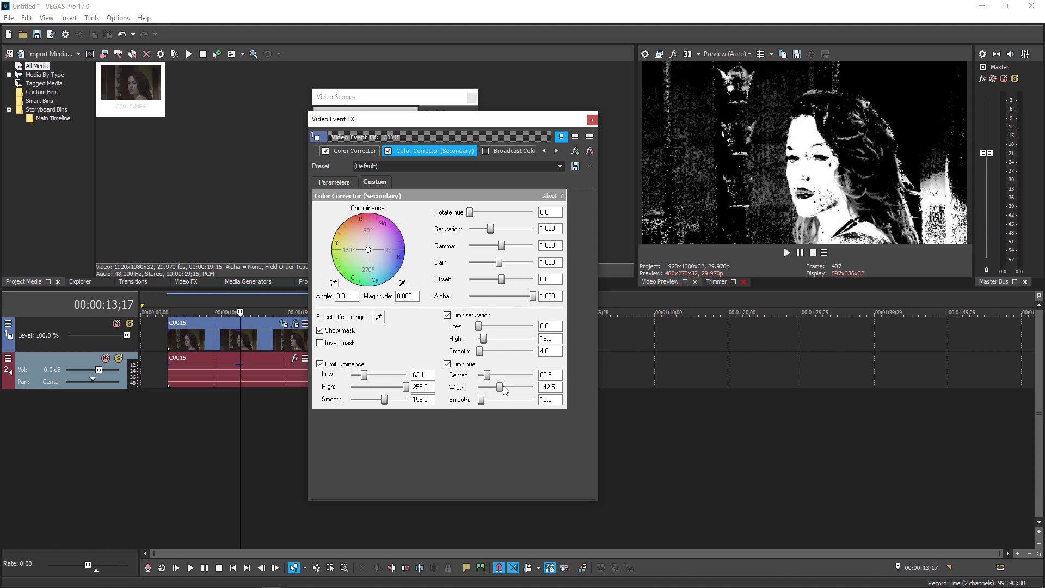
left_click_drag(505, 389, 506, 388)
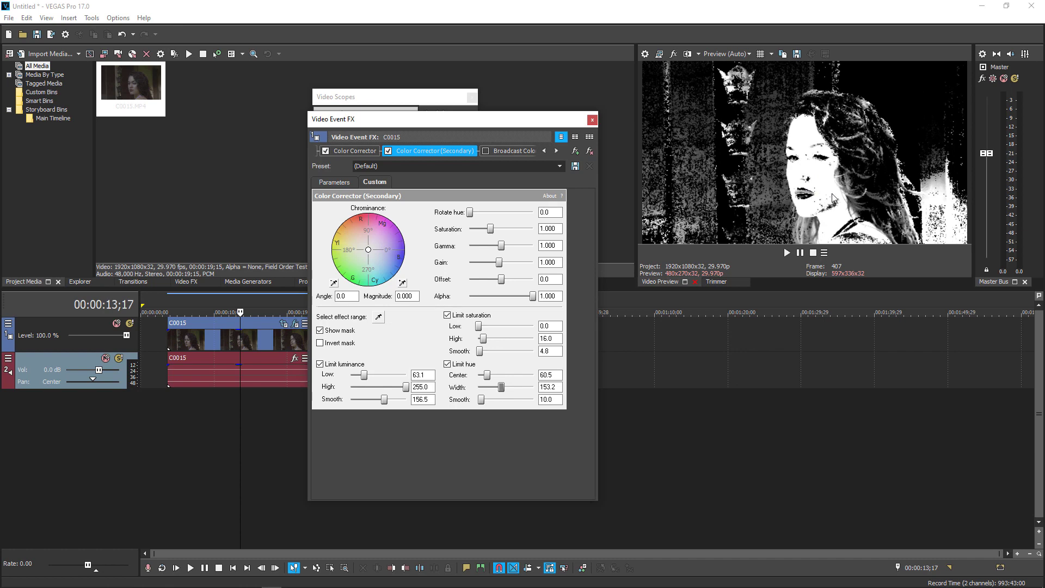
left_click_drag(483, 399, 502, 387)
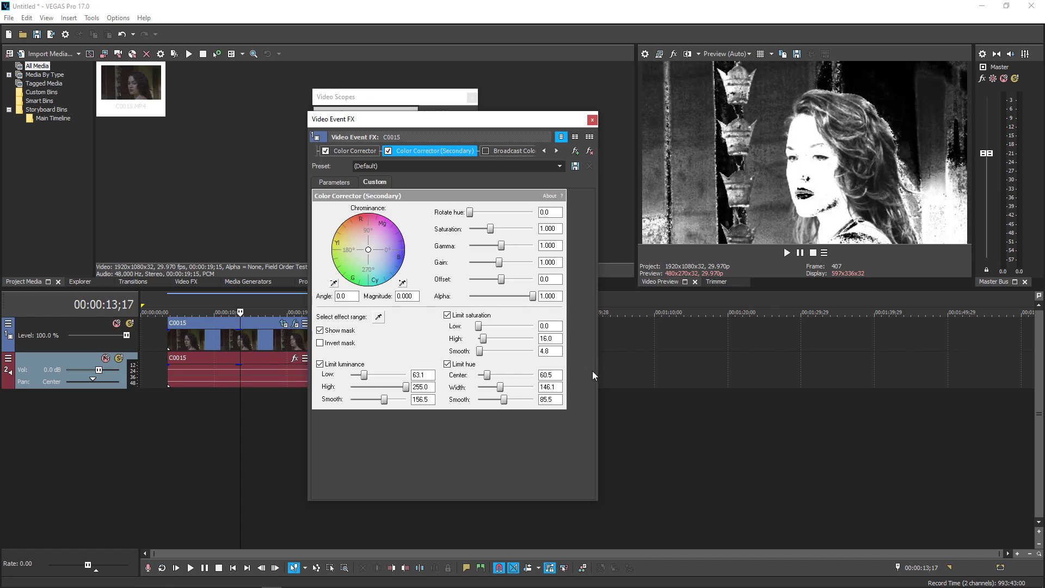
left_click_drag(504, 401, 489, 374)
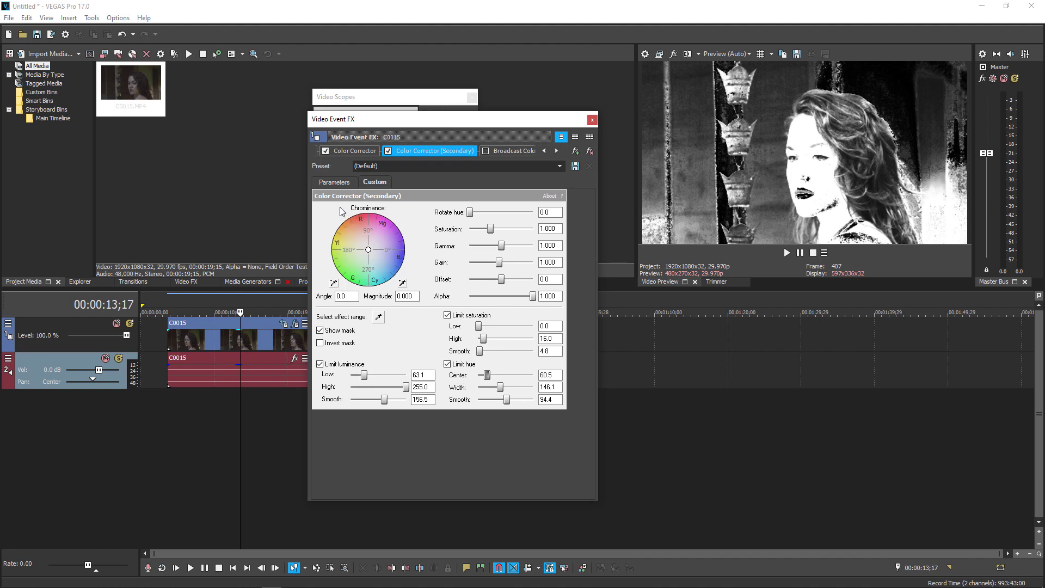
Step: Move the effect window clear of the video scopes and display the Vectorscope instead of the RGB Parade
left_click_drag(454, 127, 218, 199)
left_click(414, 114)
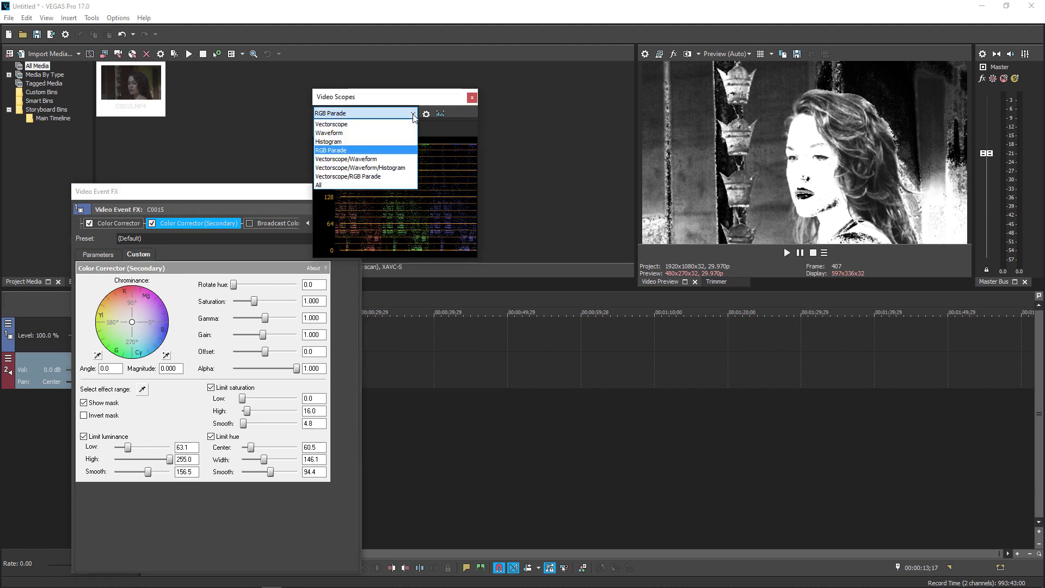
left_click(381, 135)
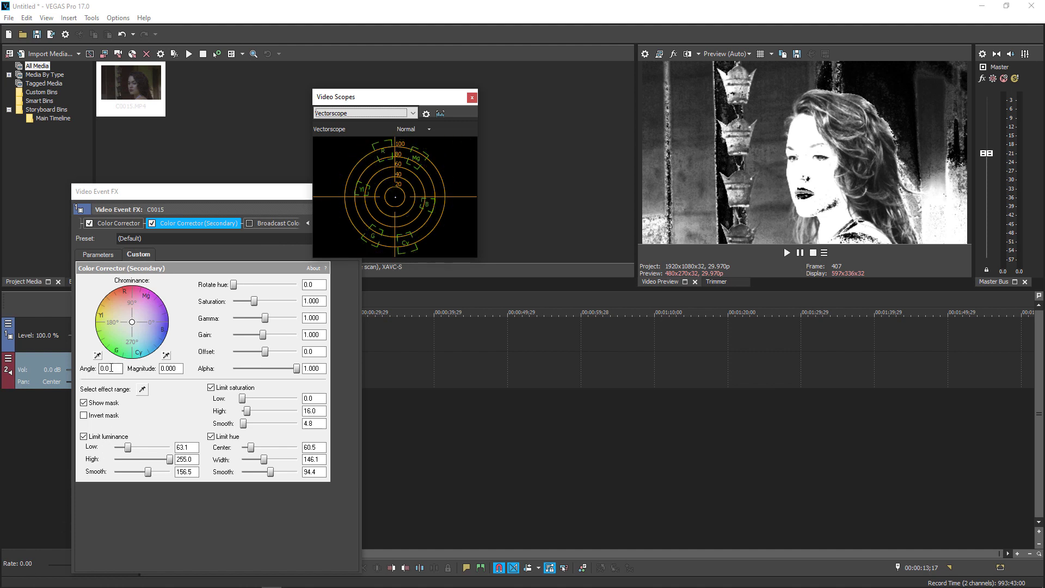
Step: Try to set the secondary corrector's chrominance angle to 122 by value, before shifting the point off the wheel's center
left_click(110, 369)
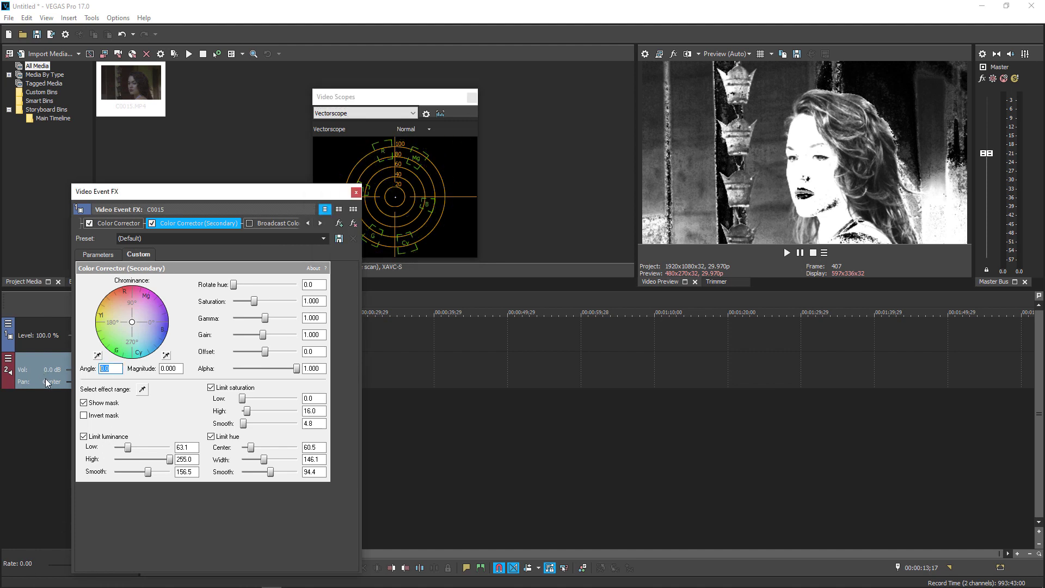
type("122")
key("Return")
type("1")
double_click(174, 368)
key("BackSpace")
key("Return")
double_click(121, 368)
type("122")
key("Return")
Step: Shift the secondary corrector's chrominance point toward orange-red at angle 122.0 and magnitude about 0.280, and hide the mask
left_click_drag(131, 319, 128, 314)
double_click(118, 367)
type("1")
left_click(175, 369)
left_click(84, 403)
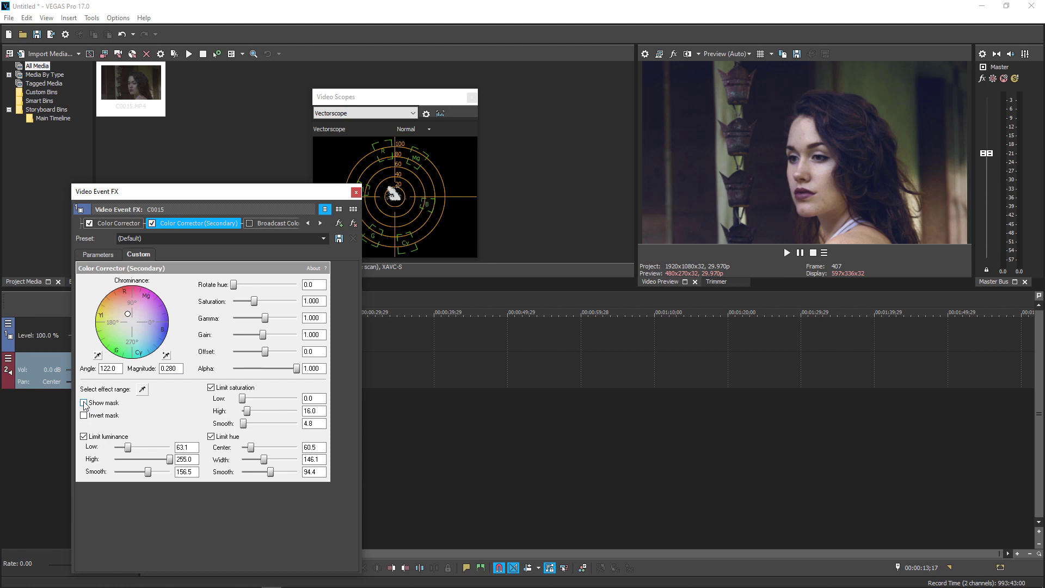
Step: Try a chrominance magnitude of 0.2 in the secondary corrector while judging the skin tones
key("Tab")
key("Tab")
key("Return")
left_click(174, 368)
left_click_drag(180, 368, 160, 369)
type(".")
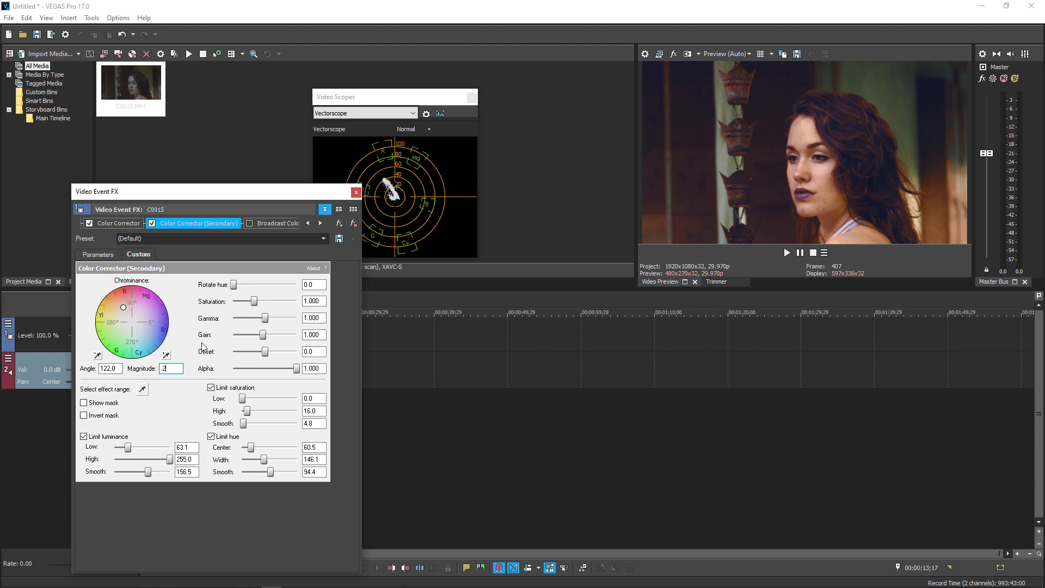
type("2")
key("Return")
Step: Try a chrominance magnitude of 0.25, settle on 0.23, and close the effect window
left_click_drag(180, 368, 153, 368)
type(".25")
key("Return")
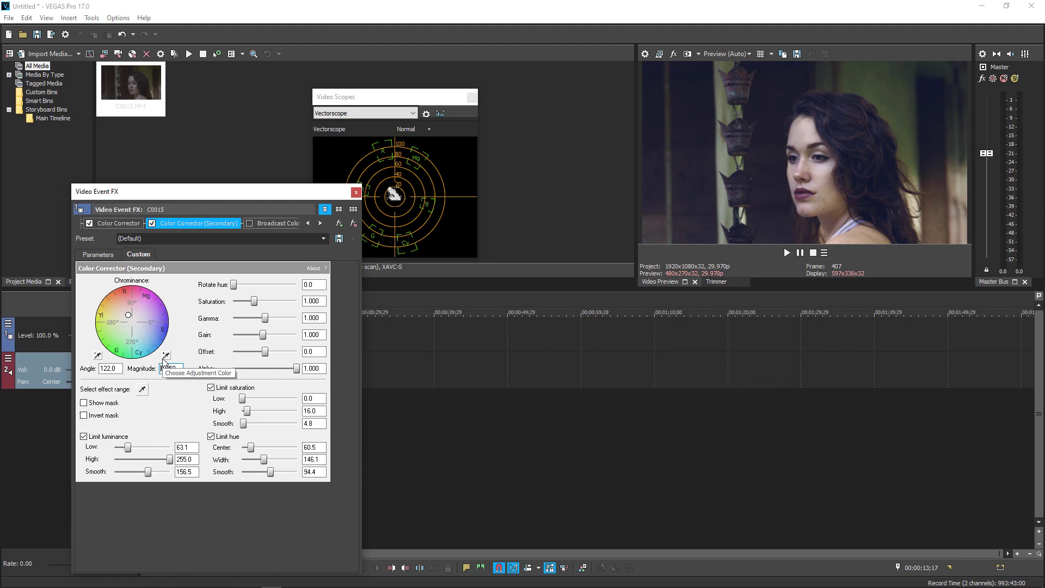
left_click_drag(181, 369, 148, 367)
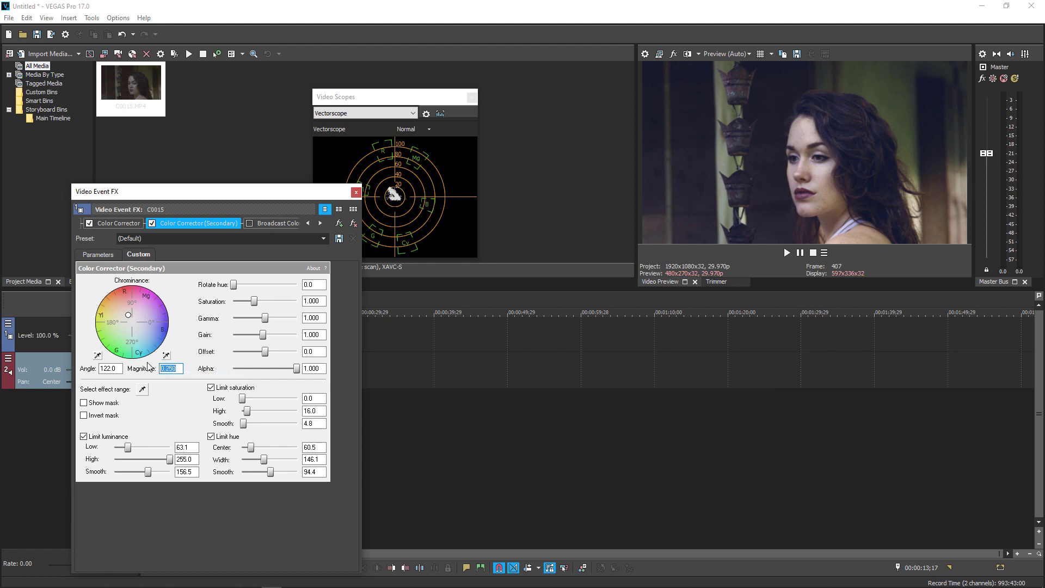
type(".23")
key("Return")
left_click(358, 192)
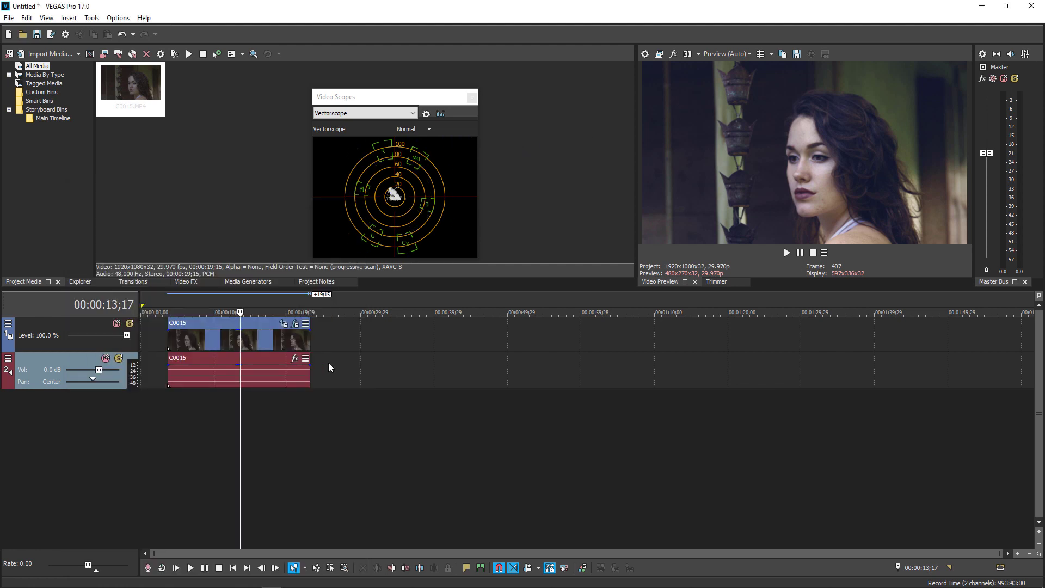
Step: Compare the graded clip with the original in the split-screen preview, and with the secondary corrector turned off and on
left_click(688, 53)
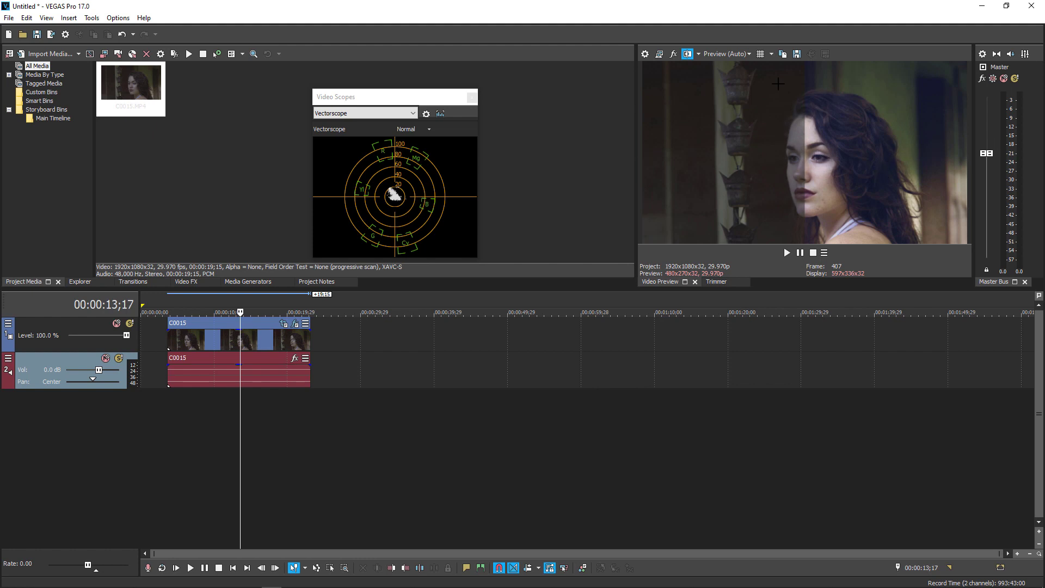
left_click(687, 53)
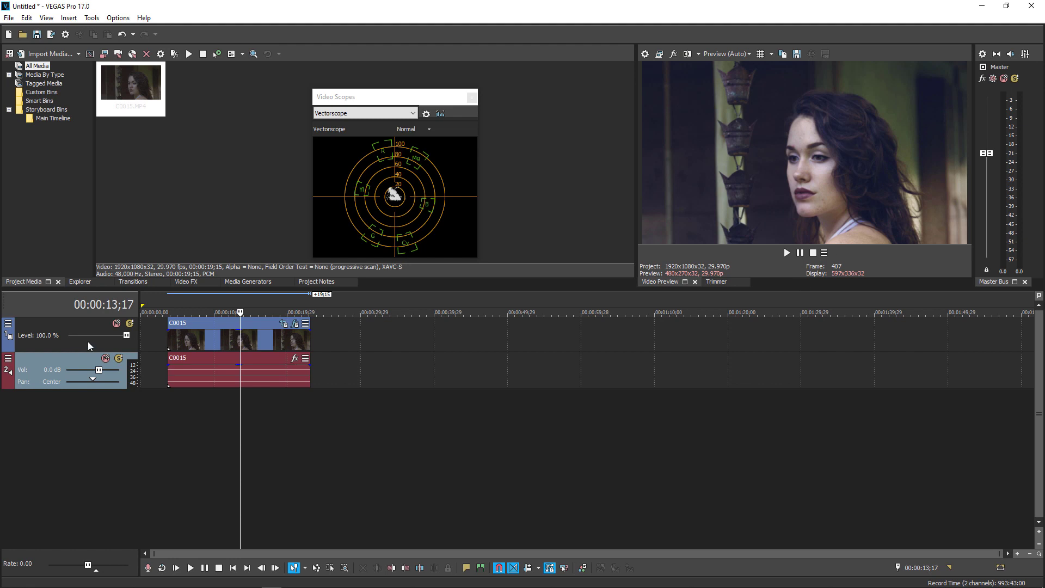
left_click(295, 325)
left_click(152, 223)
left_click(152, 224)
left_click(152, 223)
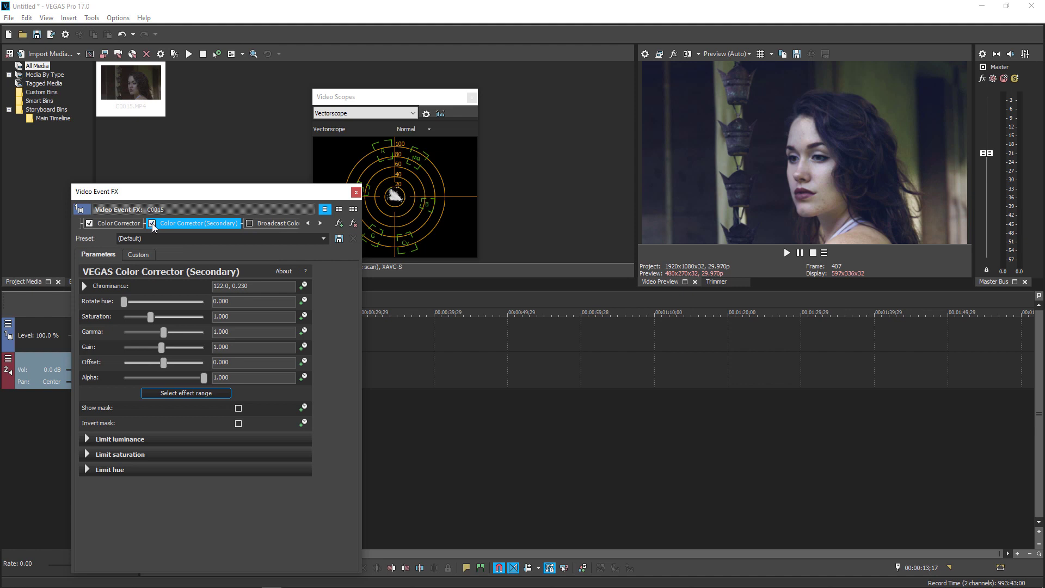
left_click(152, 223)
Step: Bypass Color Corrector (Secondary), Color Corrector and Color Curves, and re-enable them one by one to compare each grading stage
left_click(152, 222)
left_click(90, 223)
left_click(307, 222)
left_click(307, 222)
left_click(120, 223)
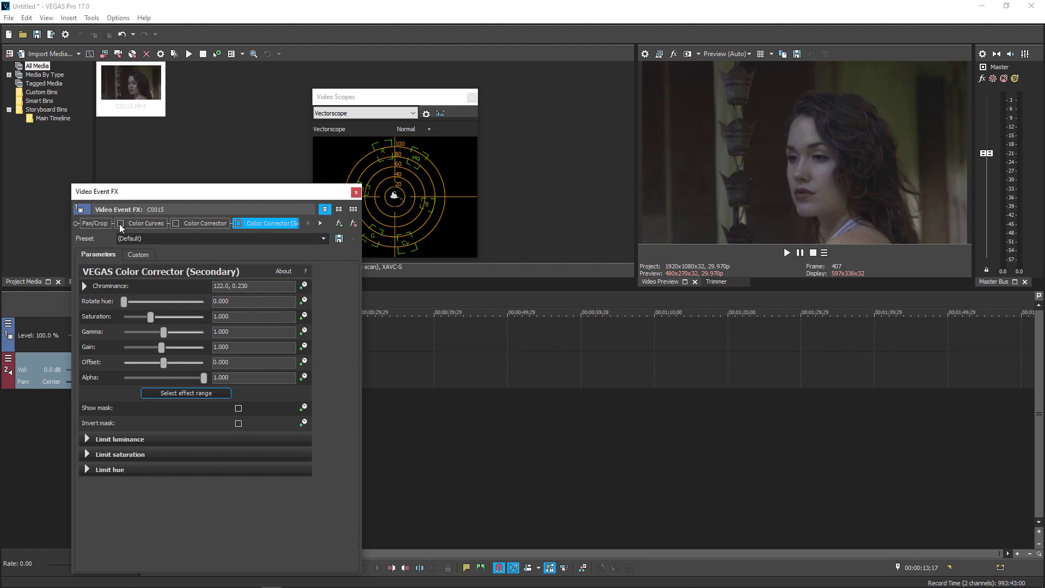
left_click(120, 223)
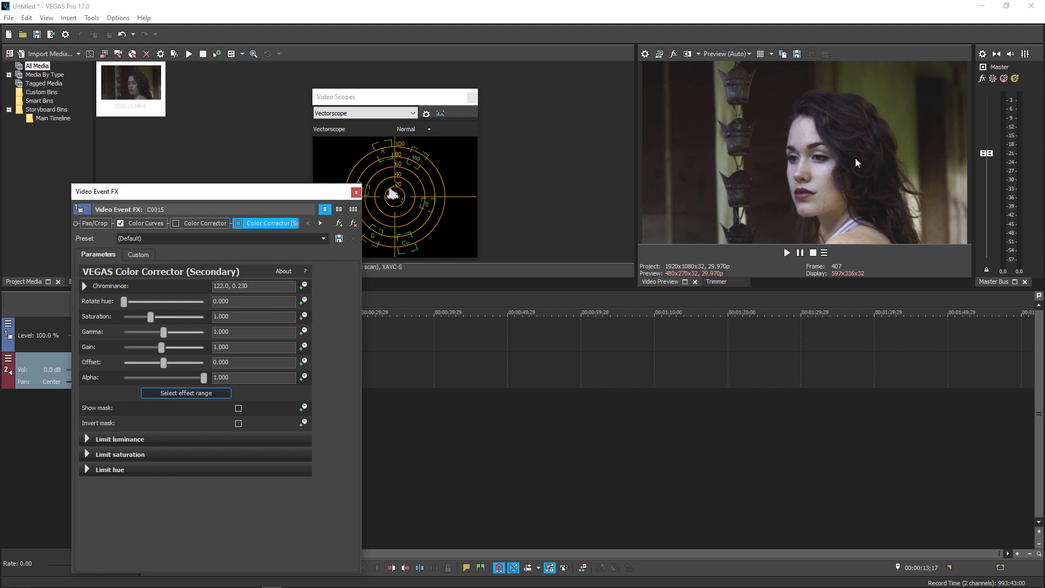
left_click(175, 224)
left_click(205, 223)
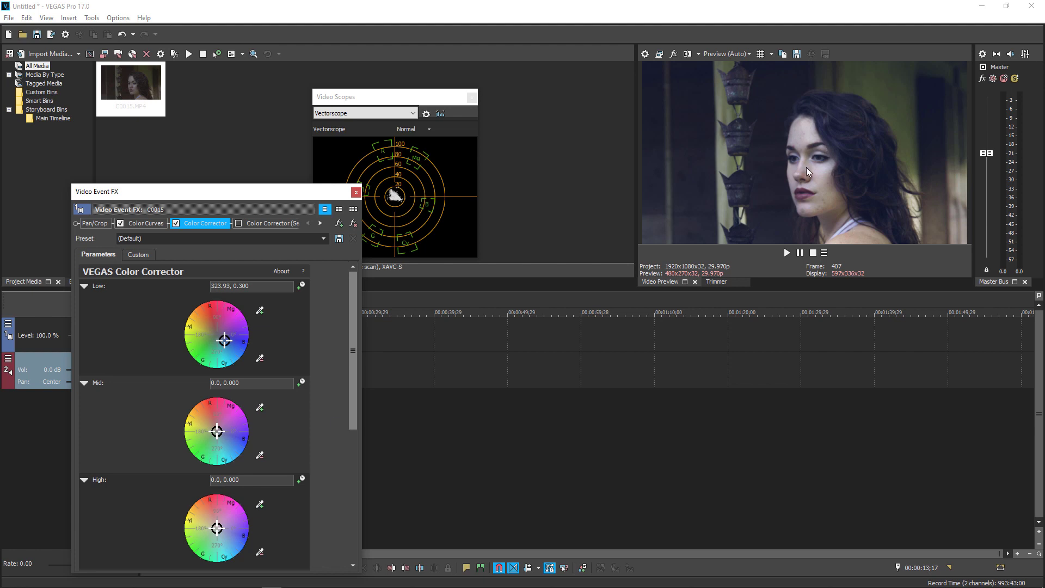
left_click(239, 224)
Step: Enable the Broadcast Colors effect on C0015, apply its Lenient - 7.5 Setup preset, and close the effect window
left_click(321, 223)
left_click(320, 223)
left_click(266, 224)
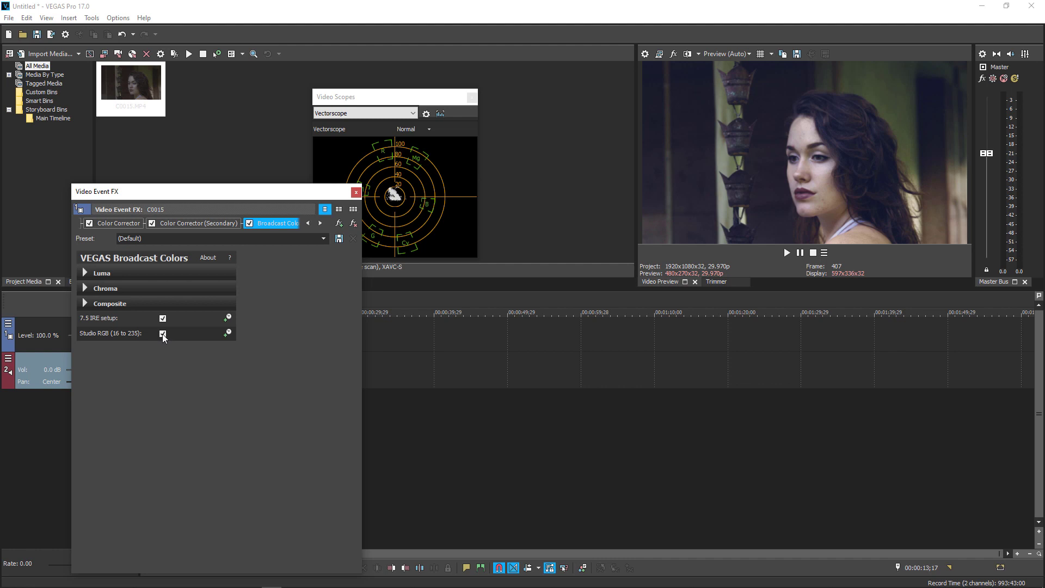
left_click(324, 238)
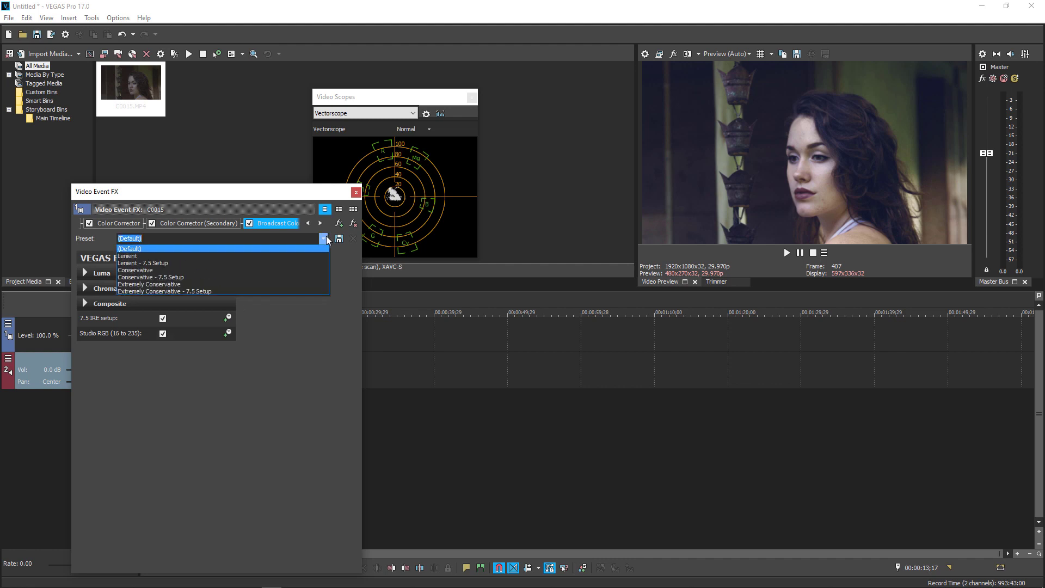
left_click(166, 263)
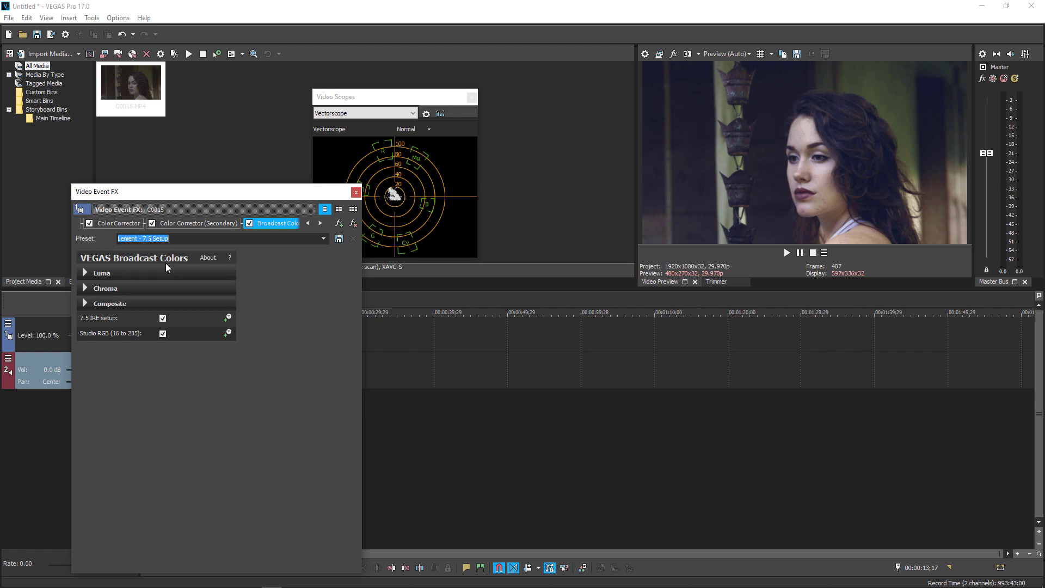
left_click(356, 193)
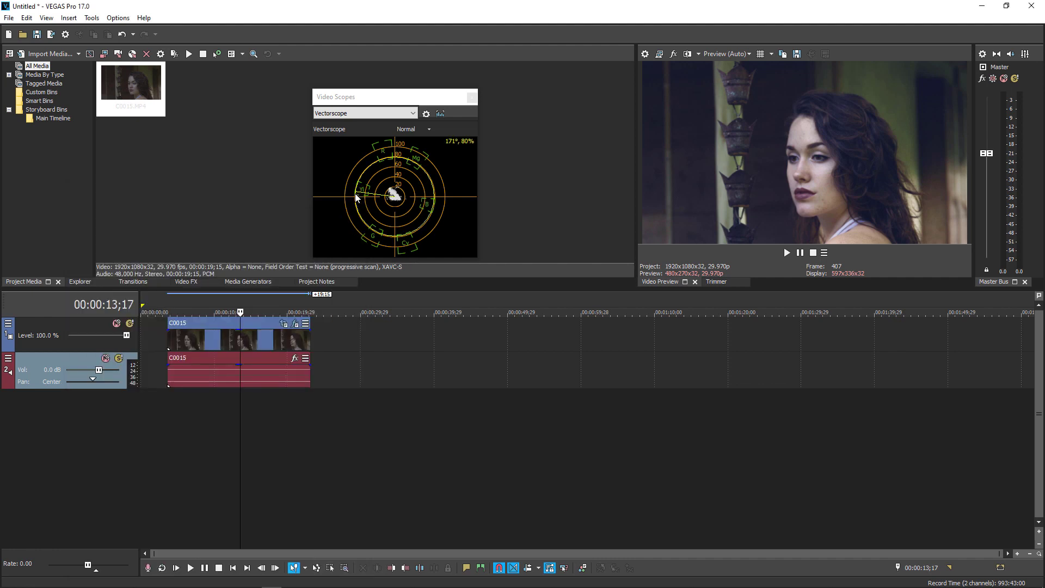